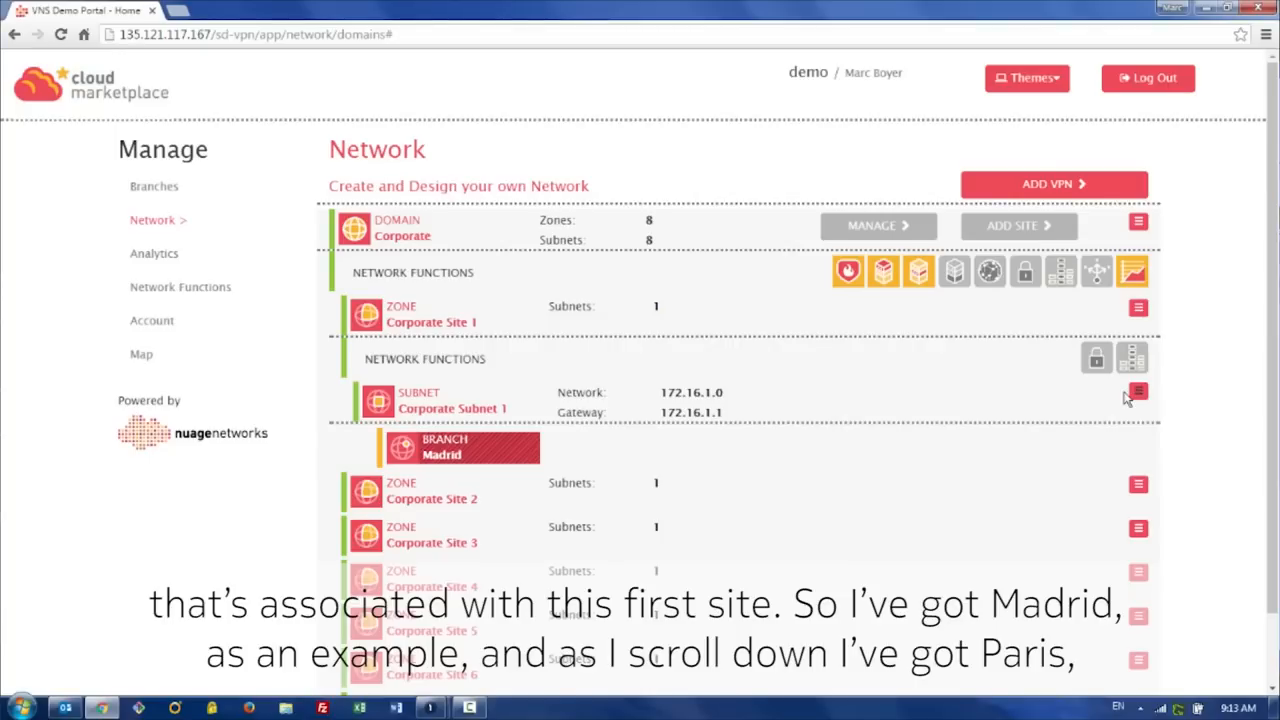
# Step: Expand Corporate Sites 2 to 5 in the network view to review their subnets and attached branches
pyautogui.click(1138, 484)
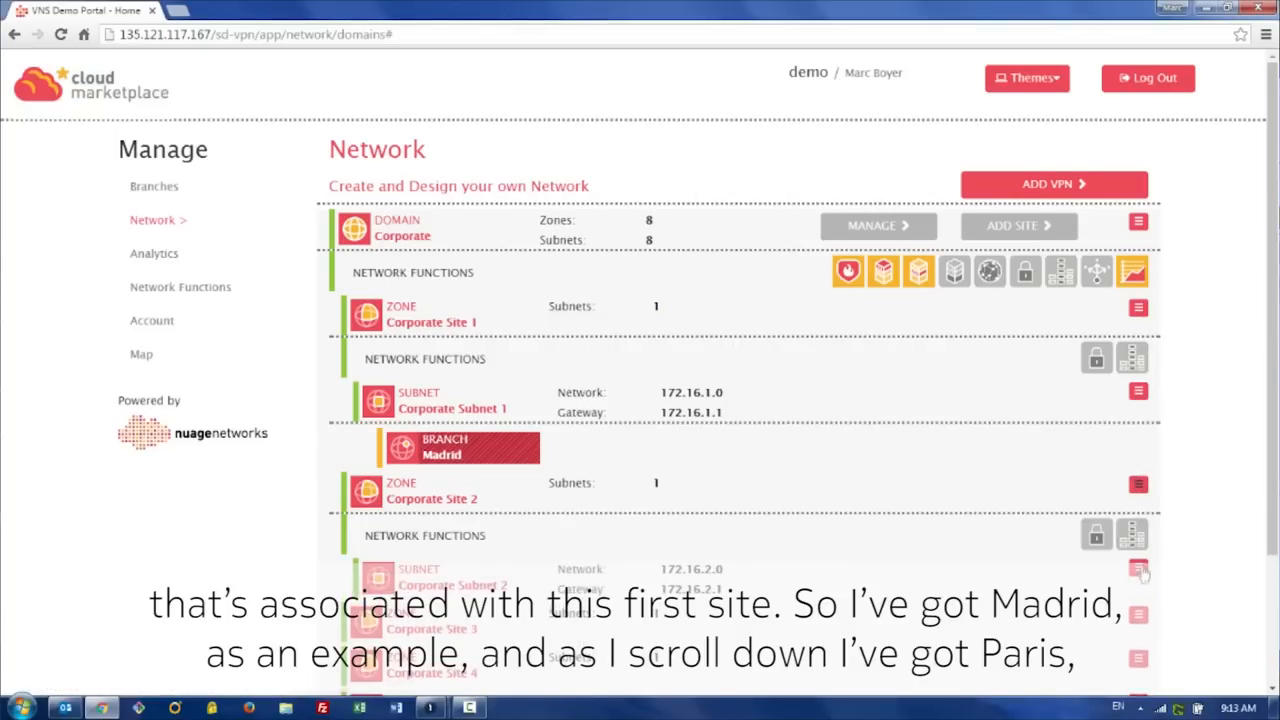
pyautogui.scroll(-2, 1234, 543)
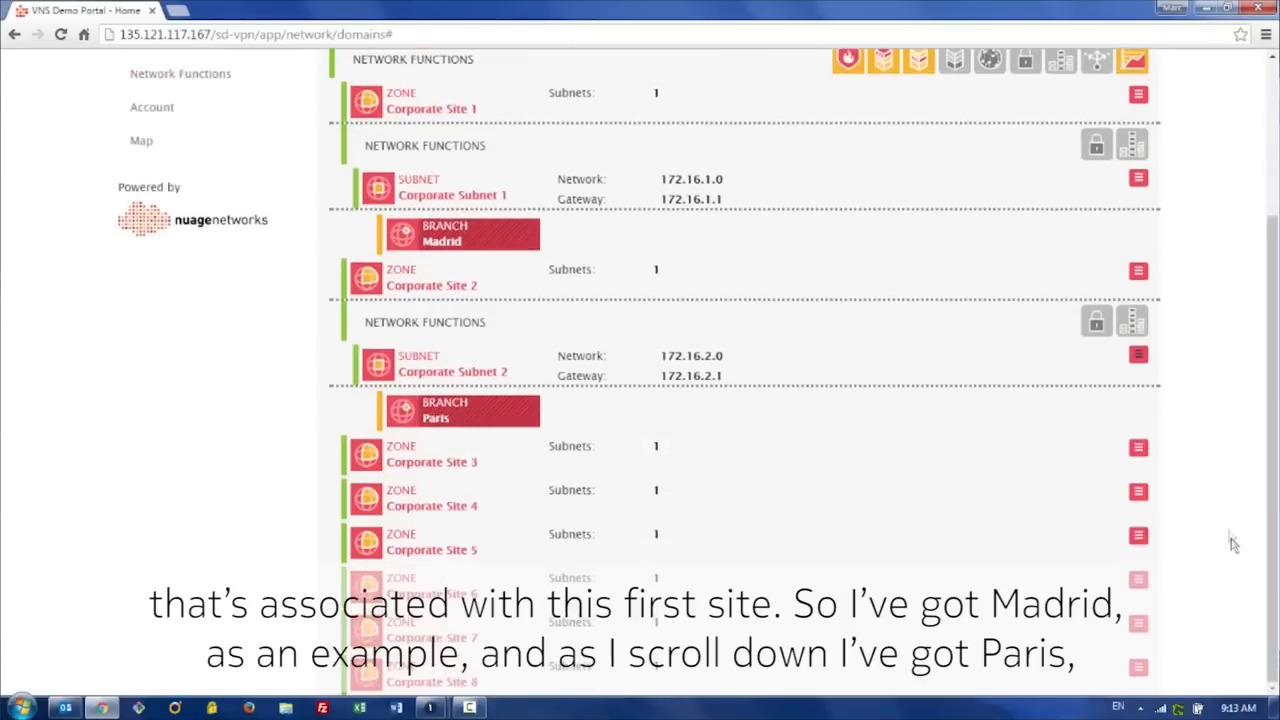
pyautogui.click(1138, 448)
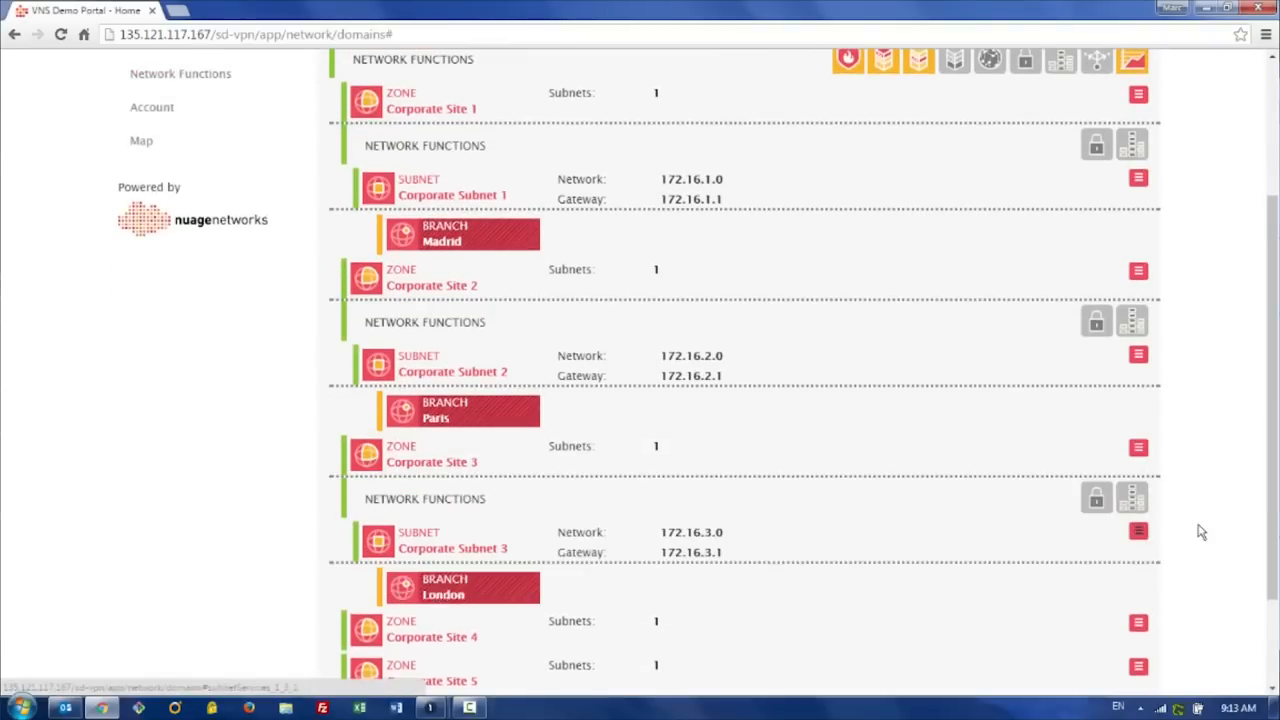
pyautogui.scroll(-1, 1201, 532)
pyautogui.click(1138, 491)
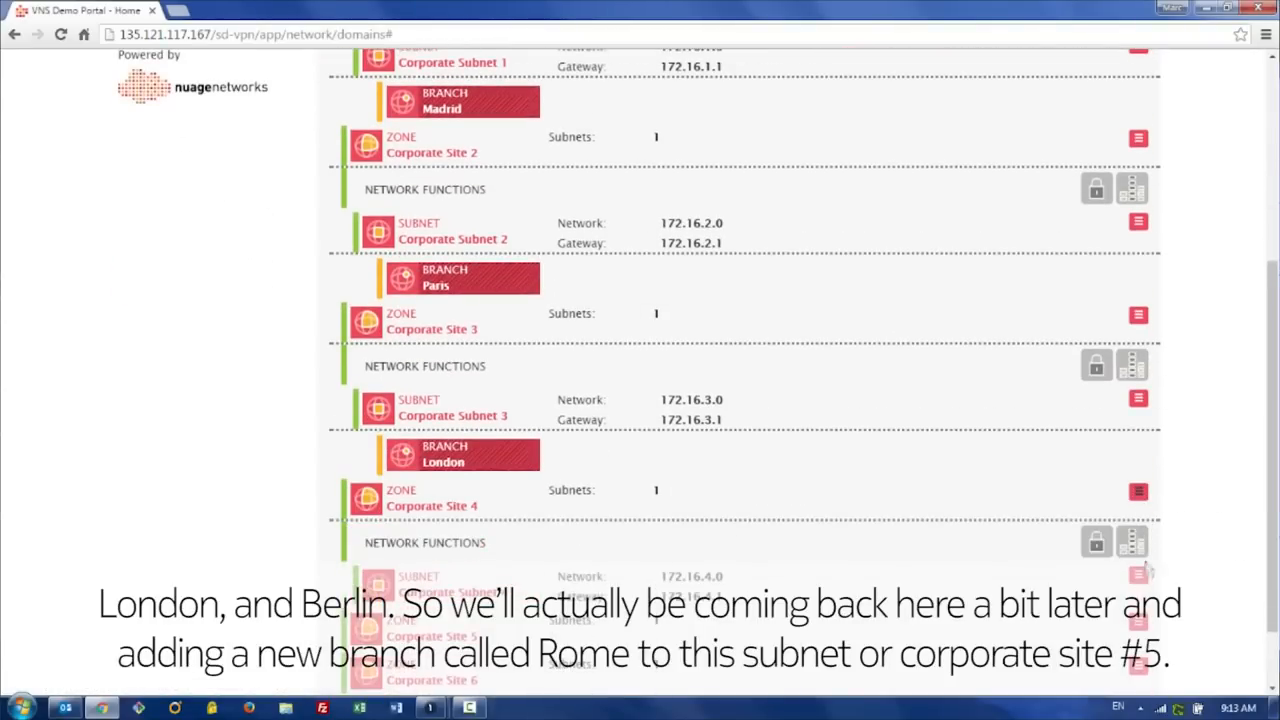
pyautogui.scroll(-1, 1175, 558)
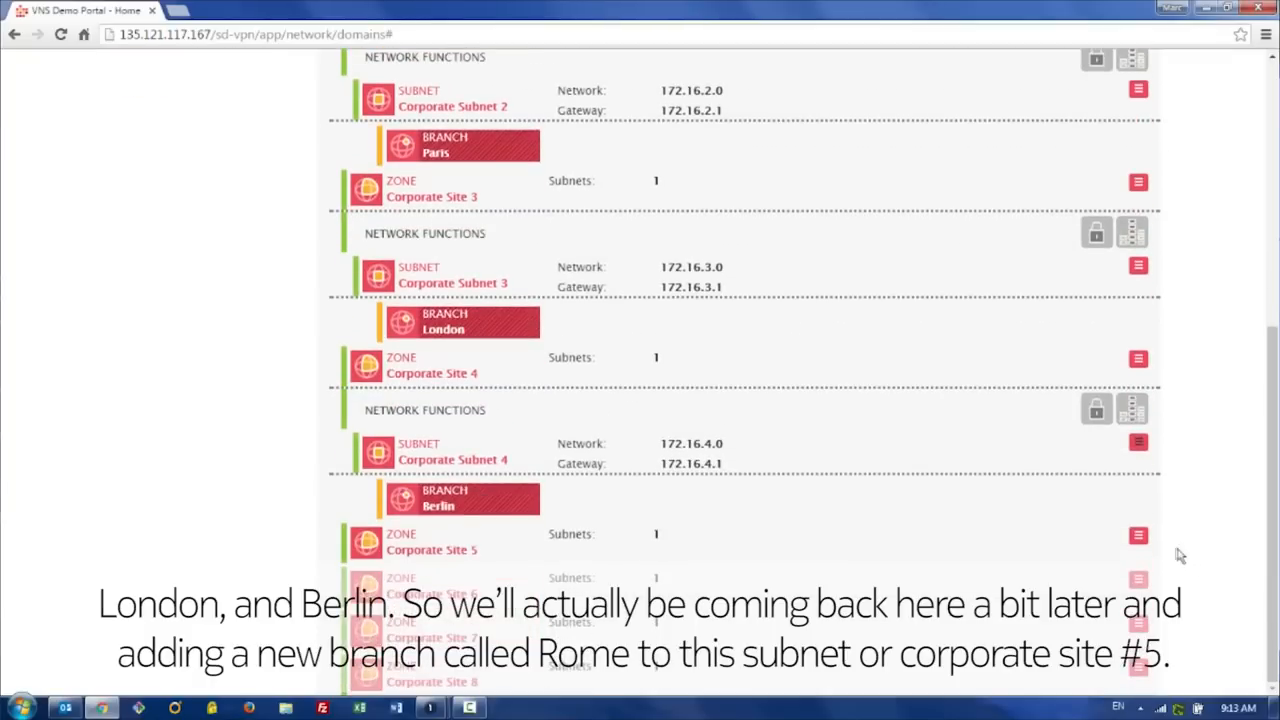
pyautogui.click(1138, 535)
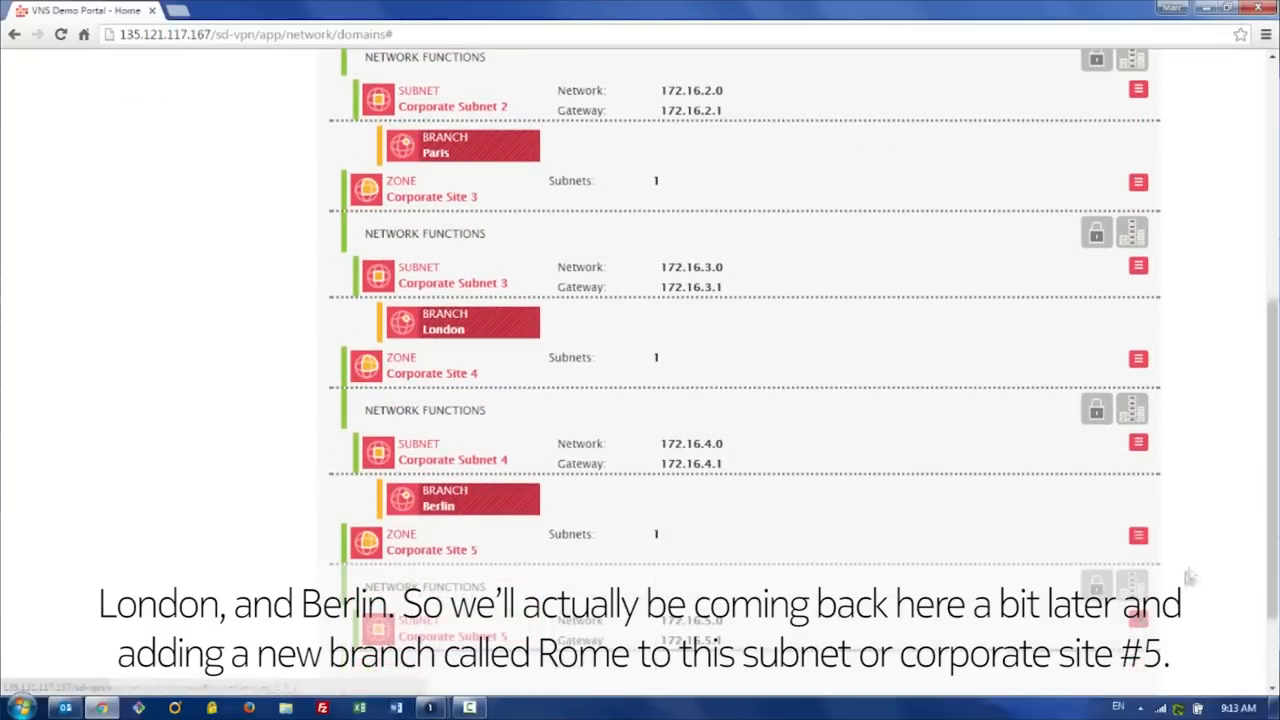
pyautogui.scroll(-1, 1190, 576)
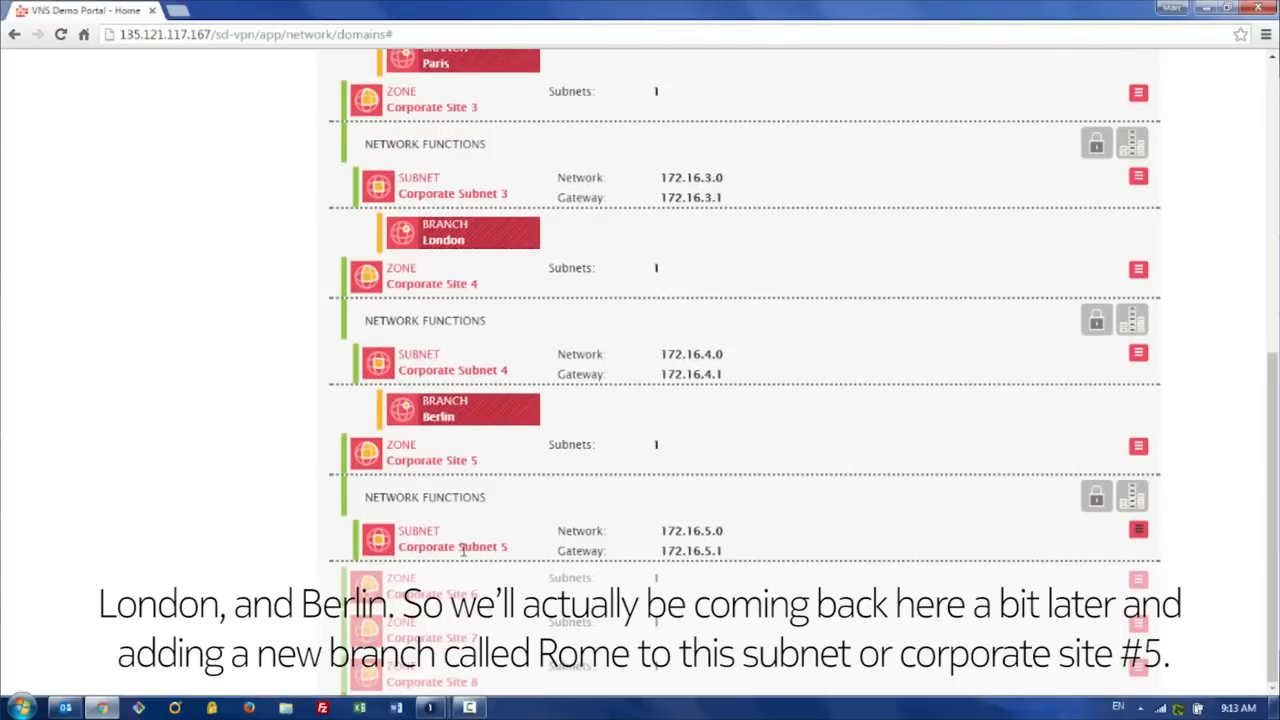
pyautogui.scroll(6, 463, 550)
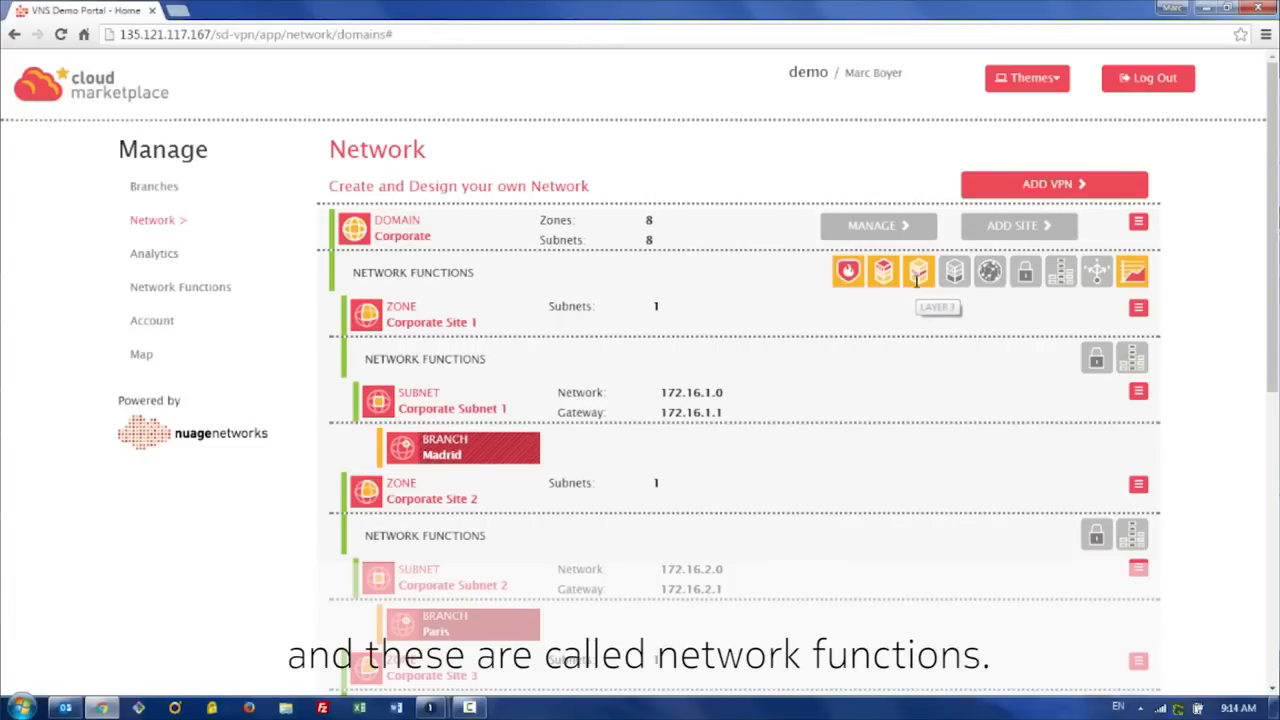
# Step: Open Analytics to examine global network traffic and the available time period views
pyautogui.click(168, 258)
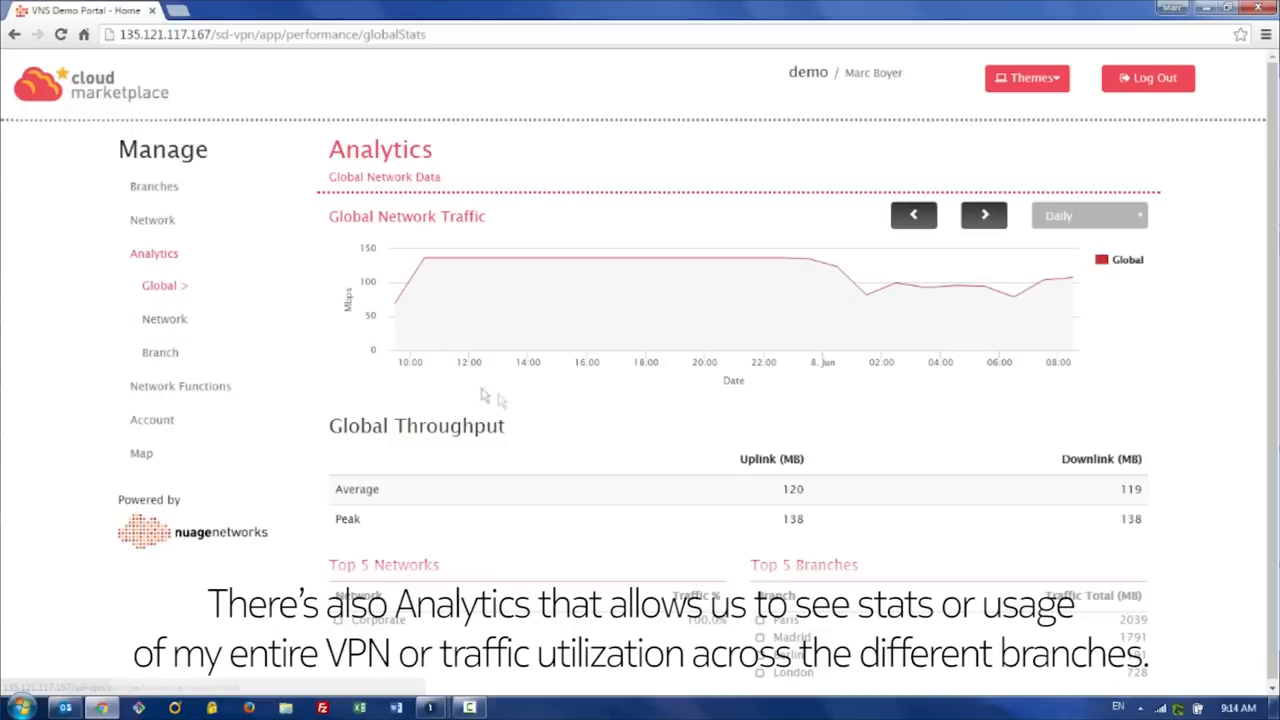
pyautogui.scroll(-1, 614, 474)
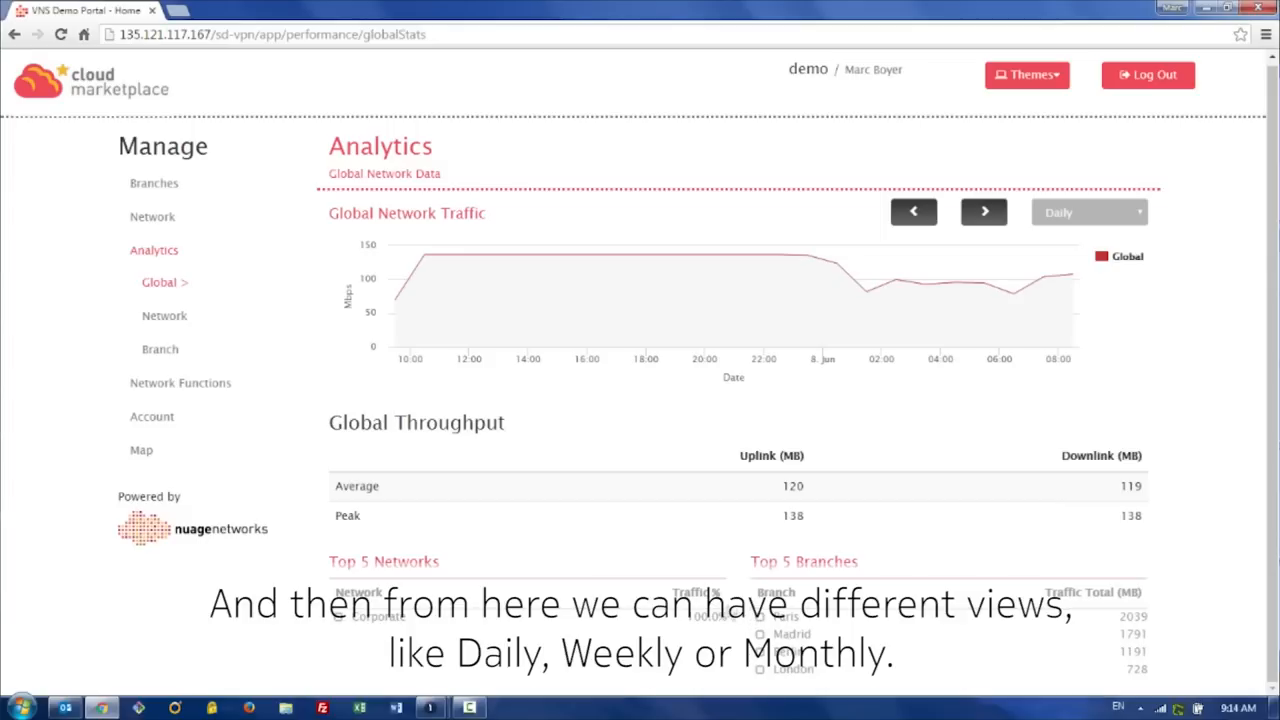
pyautogui.click(1088, 218)
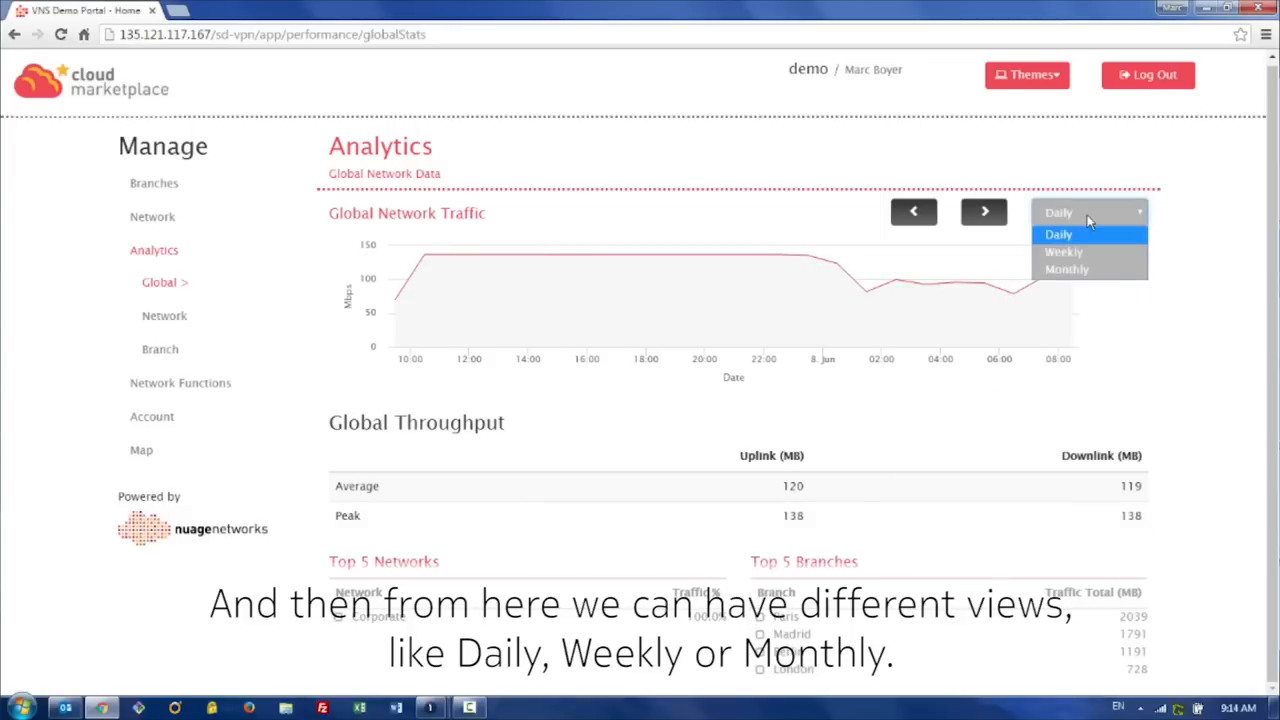
pyautogui.click(1136, 318)
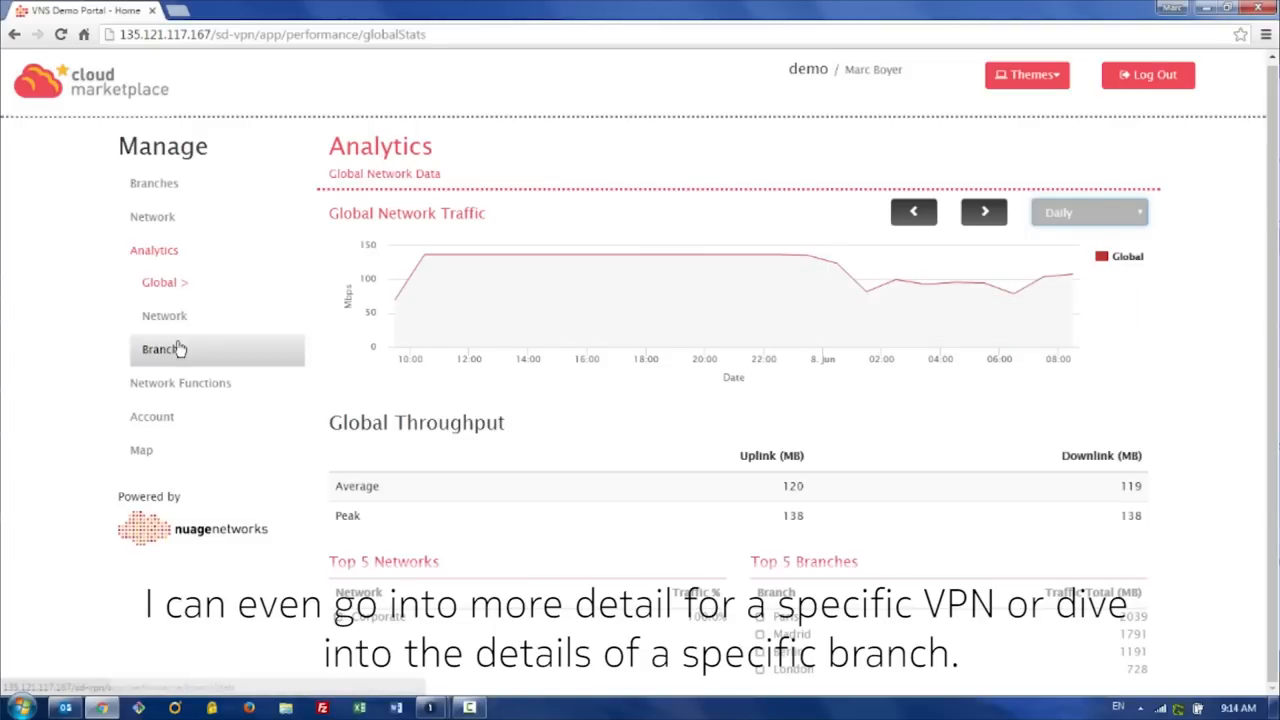
# Step: Activate the Security network function from the Network Functions Store and confirm the activation charge
pyautogui.click(150, 388)
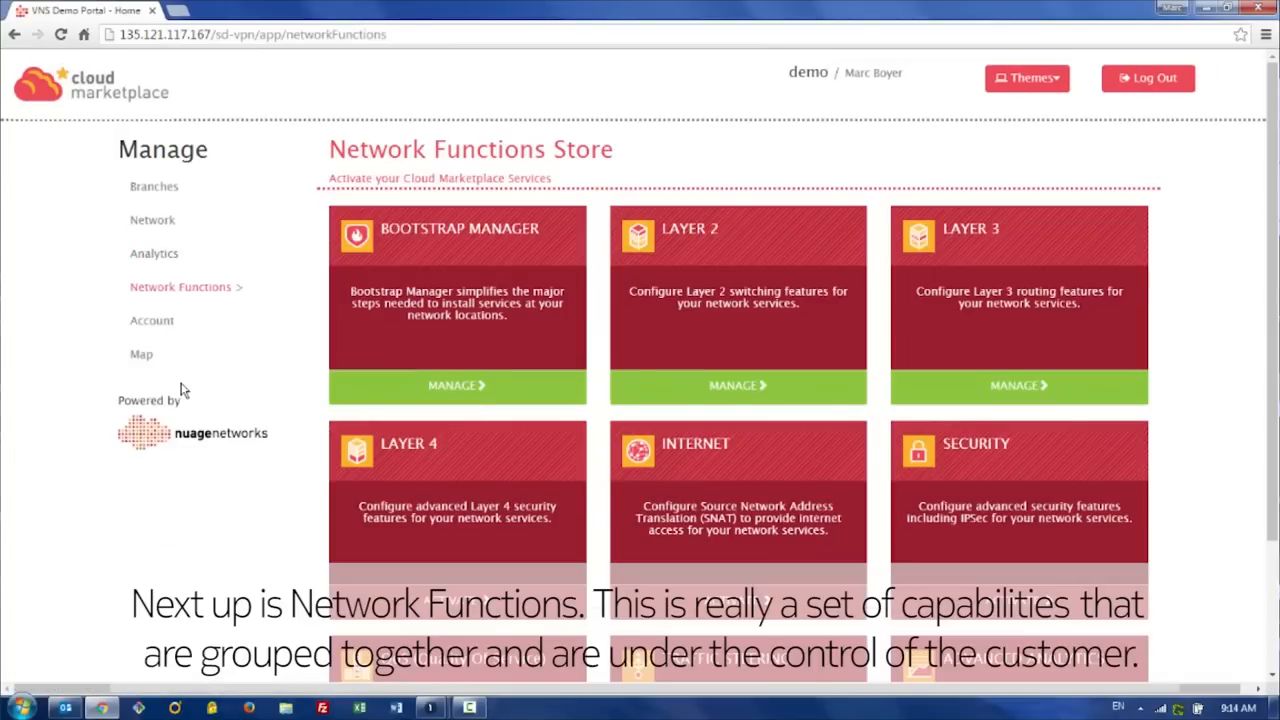
pyautogui.scroll(-1, 1207, 448)
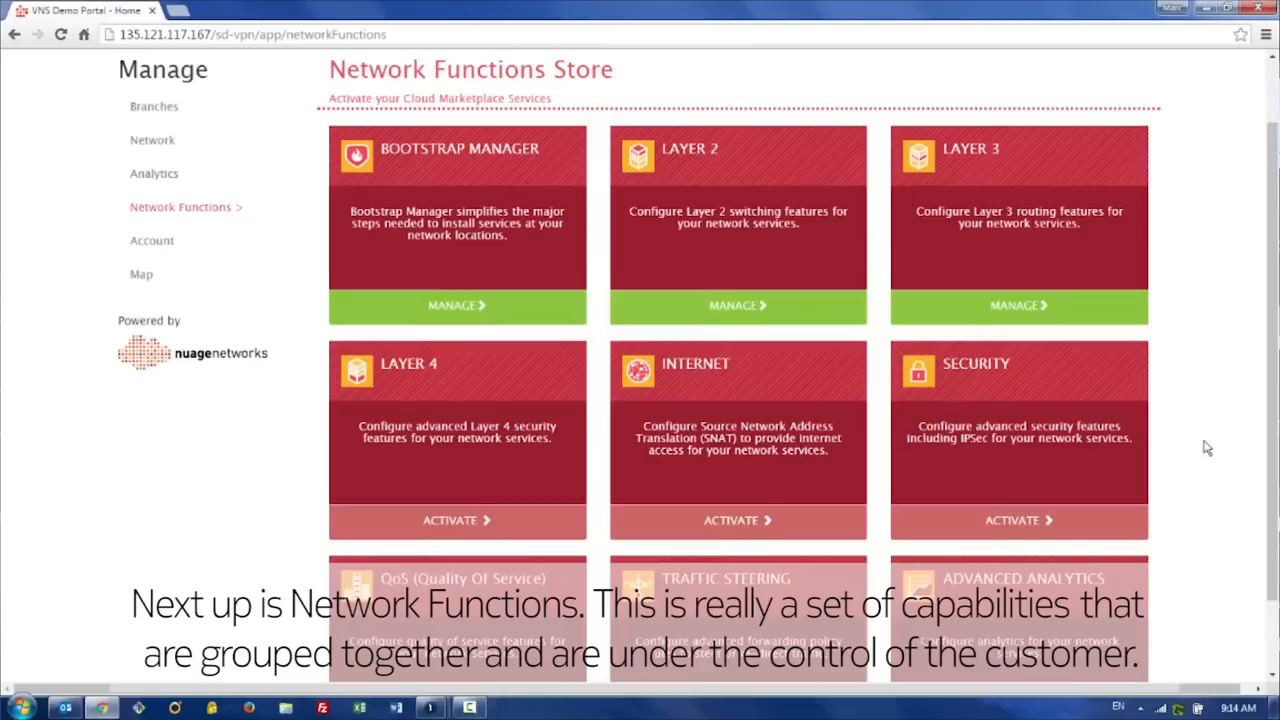
pyautogui.scroll(-1, 1207, 448)
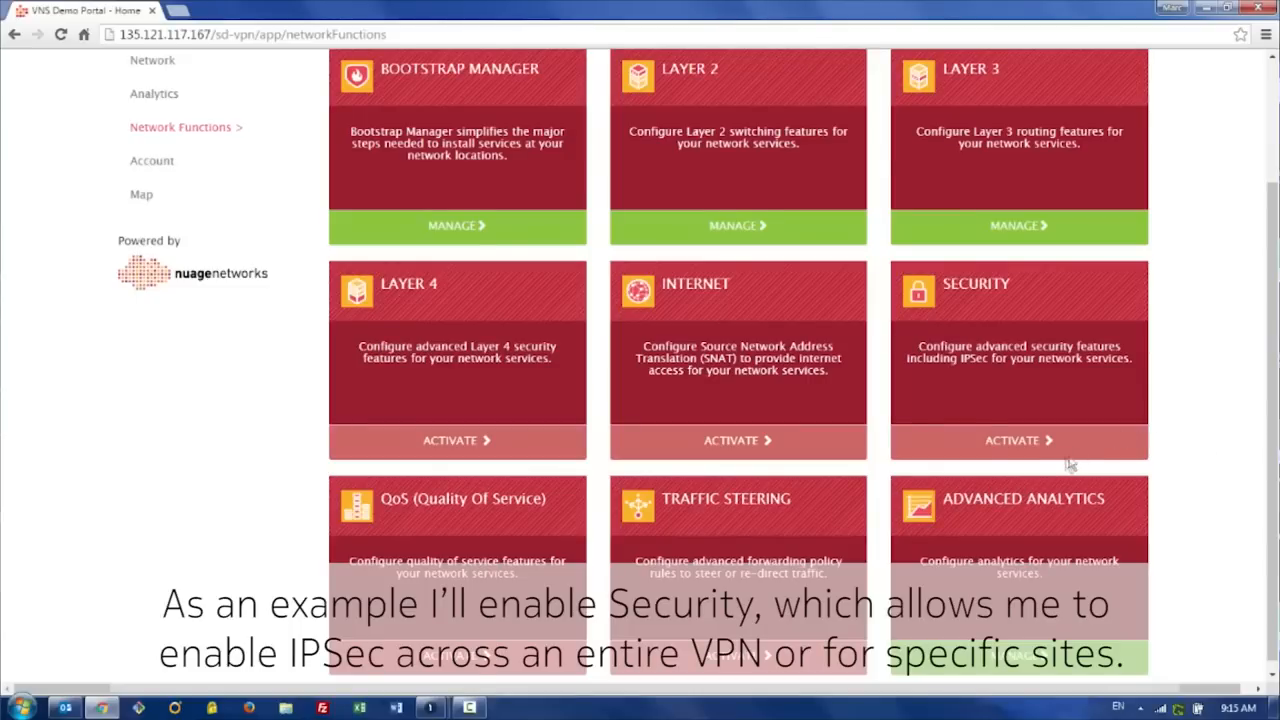
pyautogui.click(1017, 450)
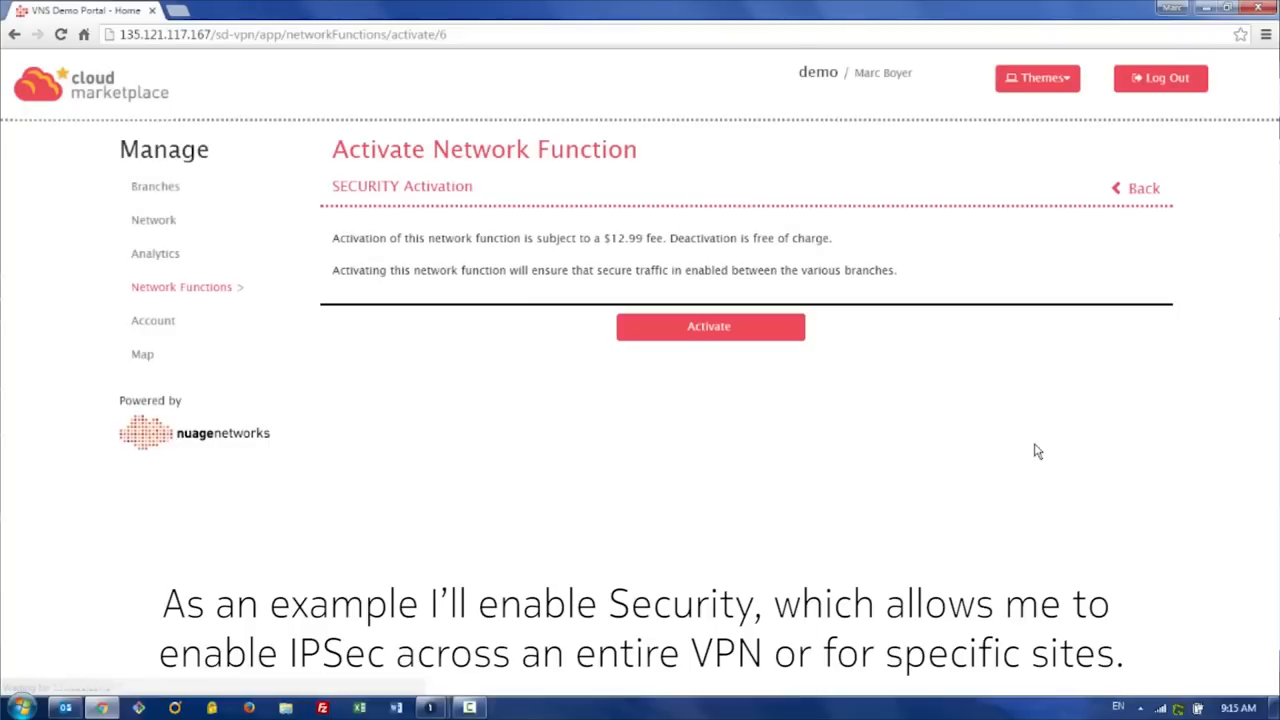
pyautogui.click(703, 336)
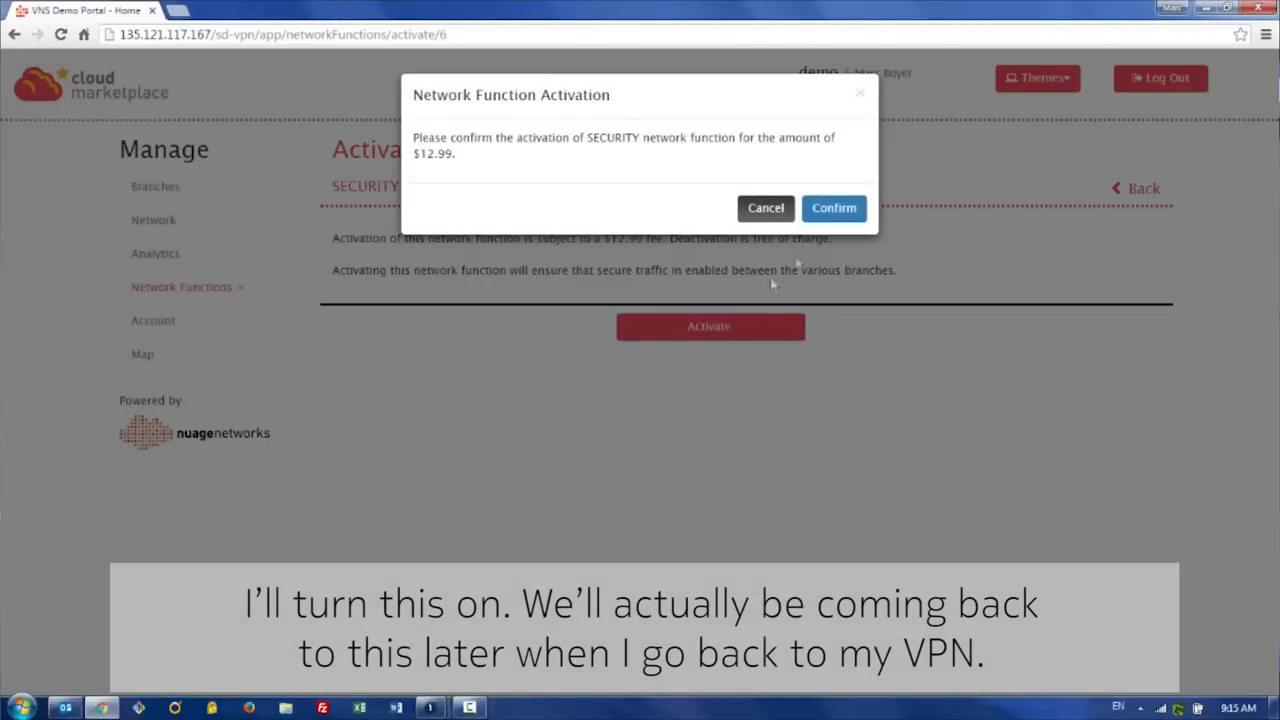
pyautogui.click(832, 212)
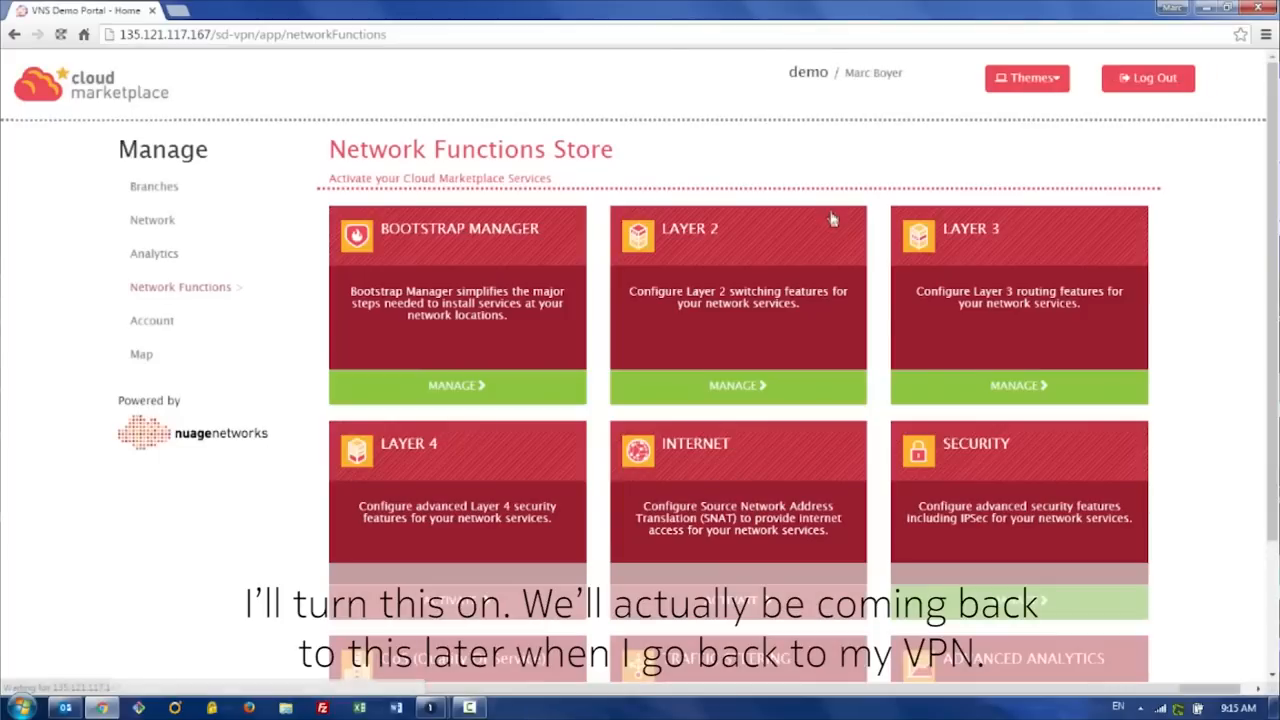
# Step: Open the map of branches
pyautogui.scroll(-2, 1173, 510)
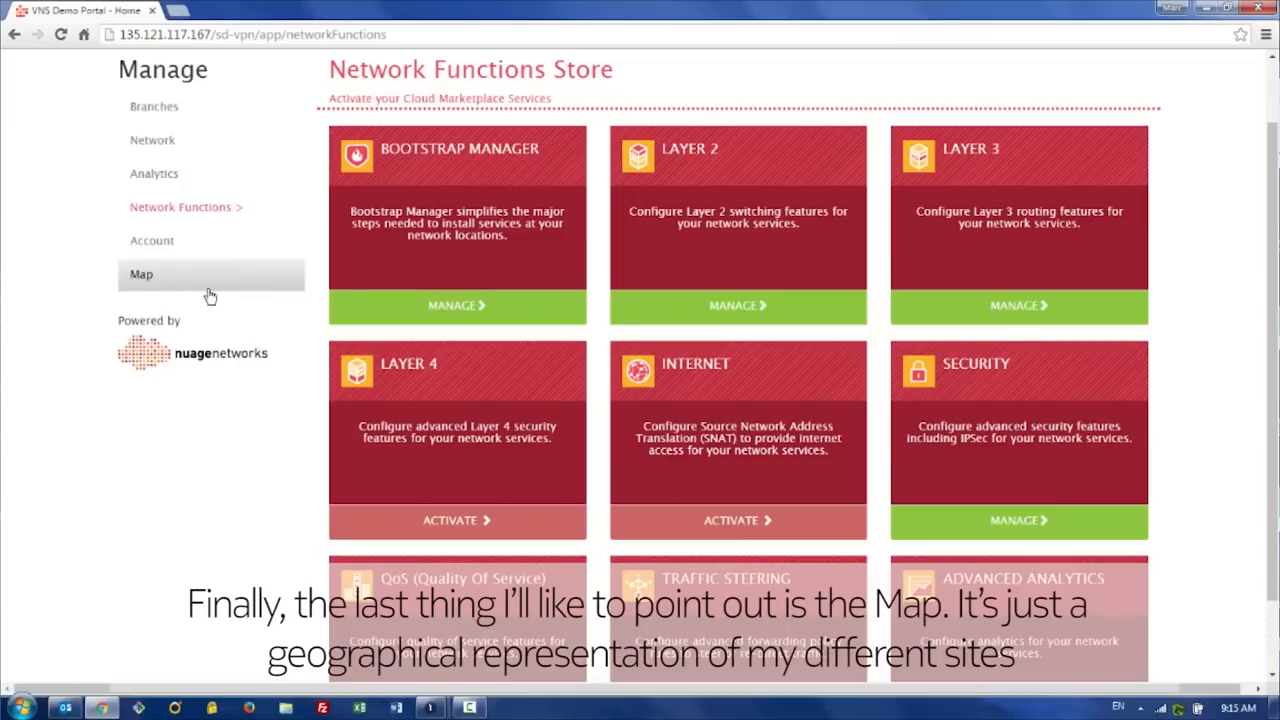
pyautogui.click(141, 277)
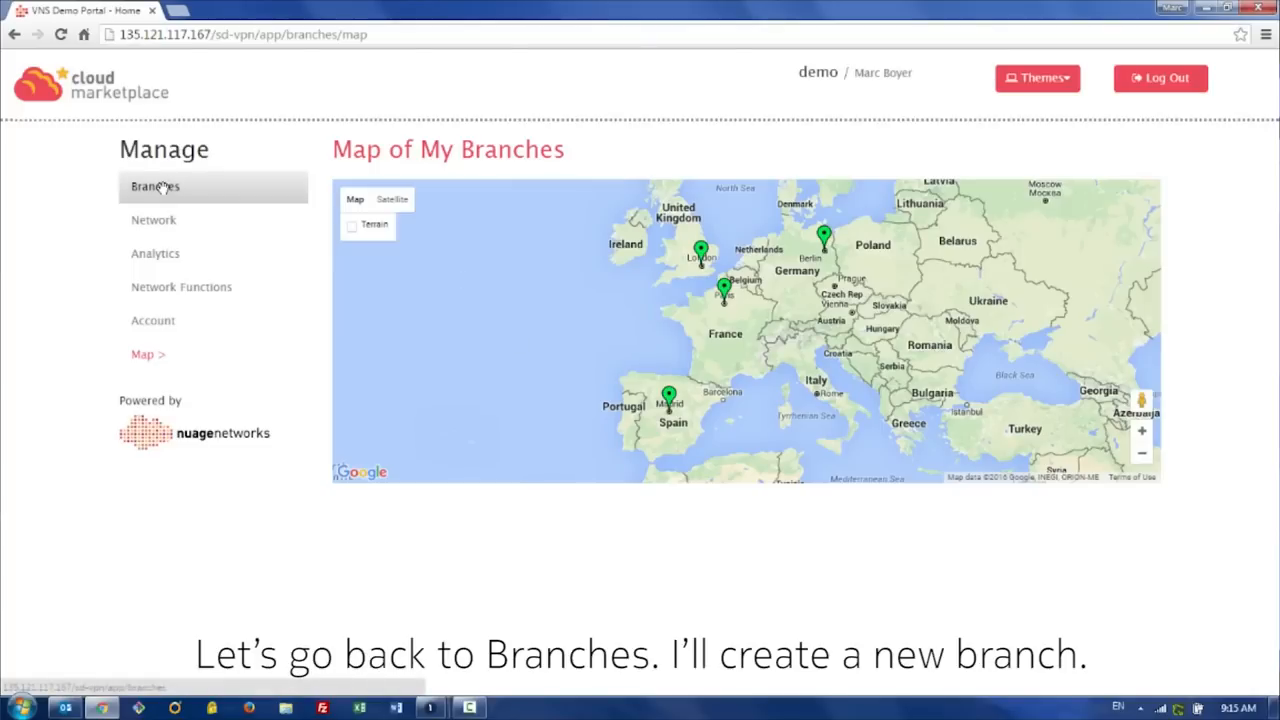
# Step: Start adding a new branch named Rome and enter its street address and postal code in the shipping address
pyautogui.click(163, 187)
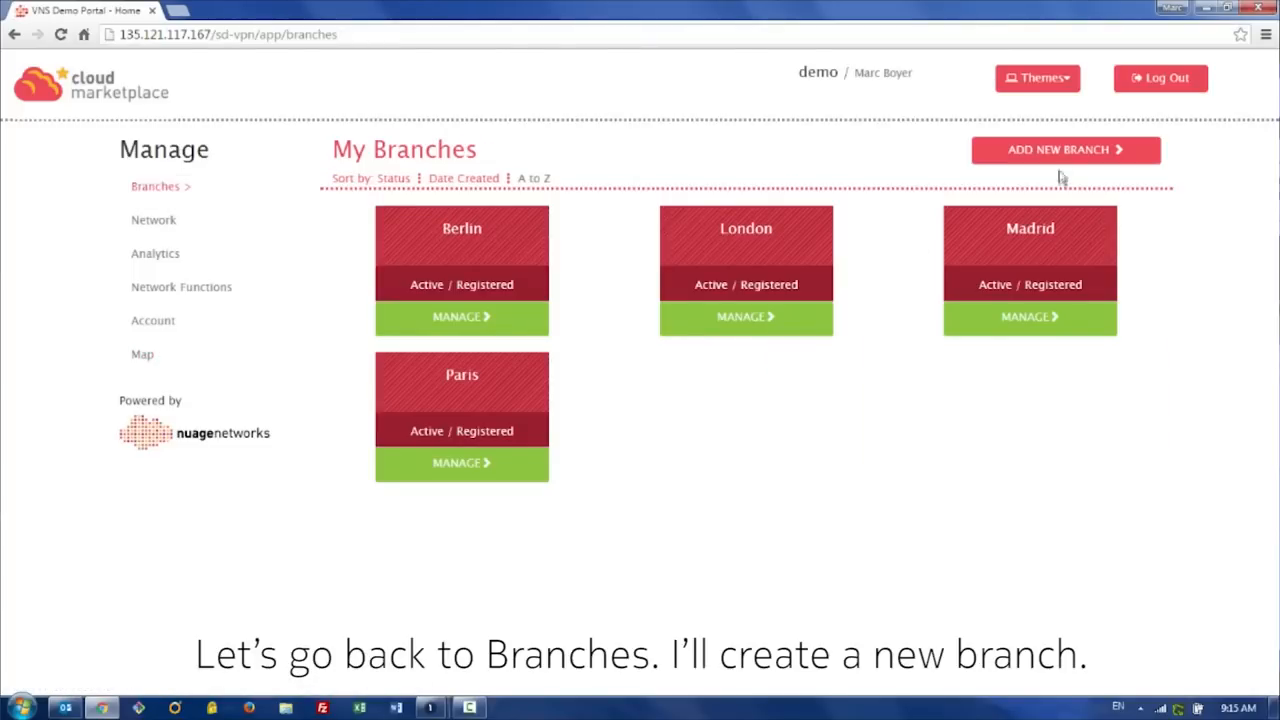
pyautogui.click(1058, 151)
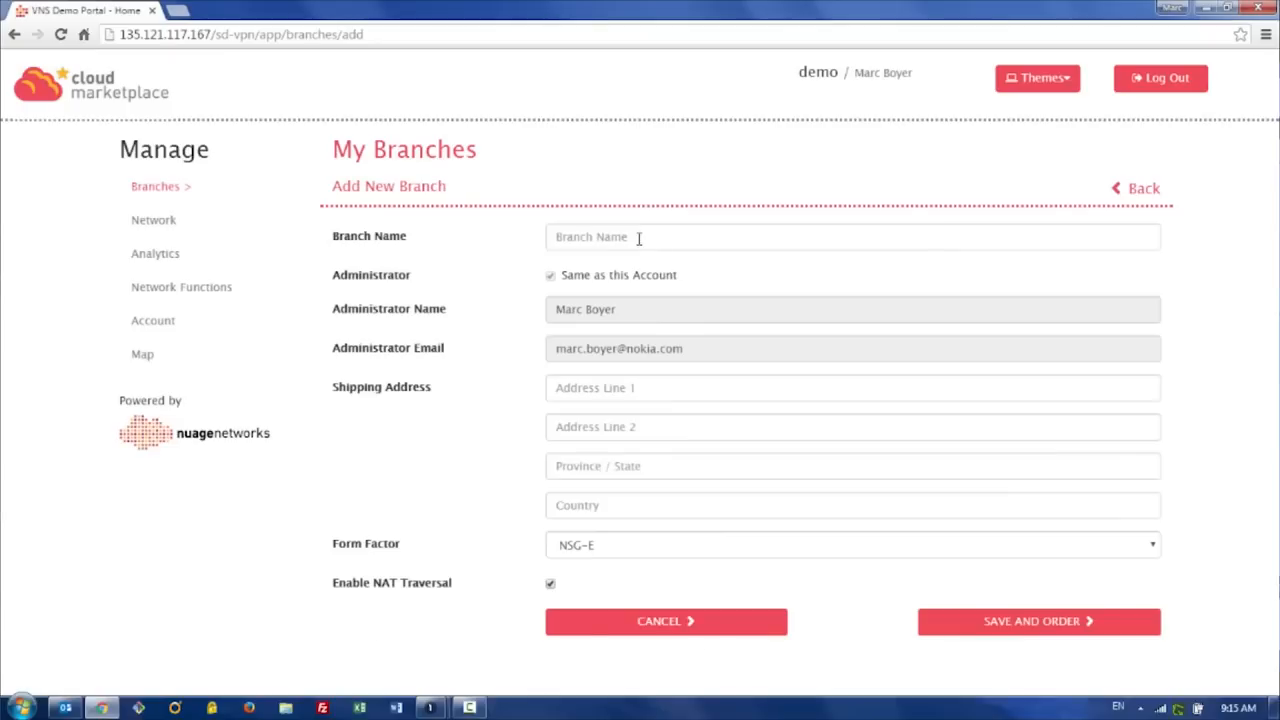
pyautogui.click(640, 238)
pyautogui.write('r')
pyautogui.press('Down')
pyautogui.press('Tab')
pyautogui.press('Tab')
# Step: Set the branch's province to Rome and country to Italy, then save and order the branch
pyautogui.press('Tab')
pyautogui.write('5')
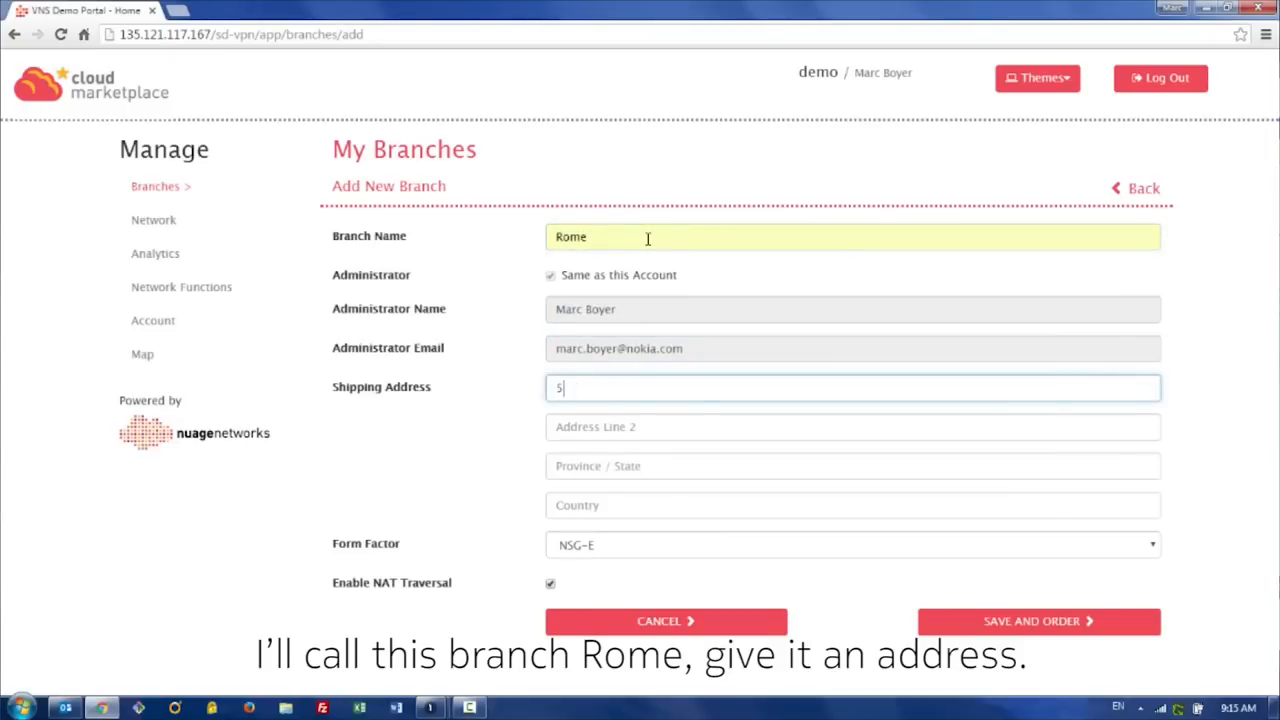
pyautogui.press('Down')
pyautogui.press('Tab')
pyautogui.write('0')
pyautogui.press('Down')
pyautogui.press('Return')
pyautogui.press('Tab')
pyautogui.write('Rome')
pyautogui.press('Down')
pyautogui.press('Return')
pyautogui.press('Tab')
pyautogui.write('It')
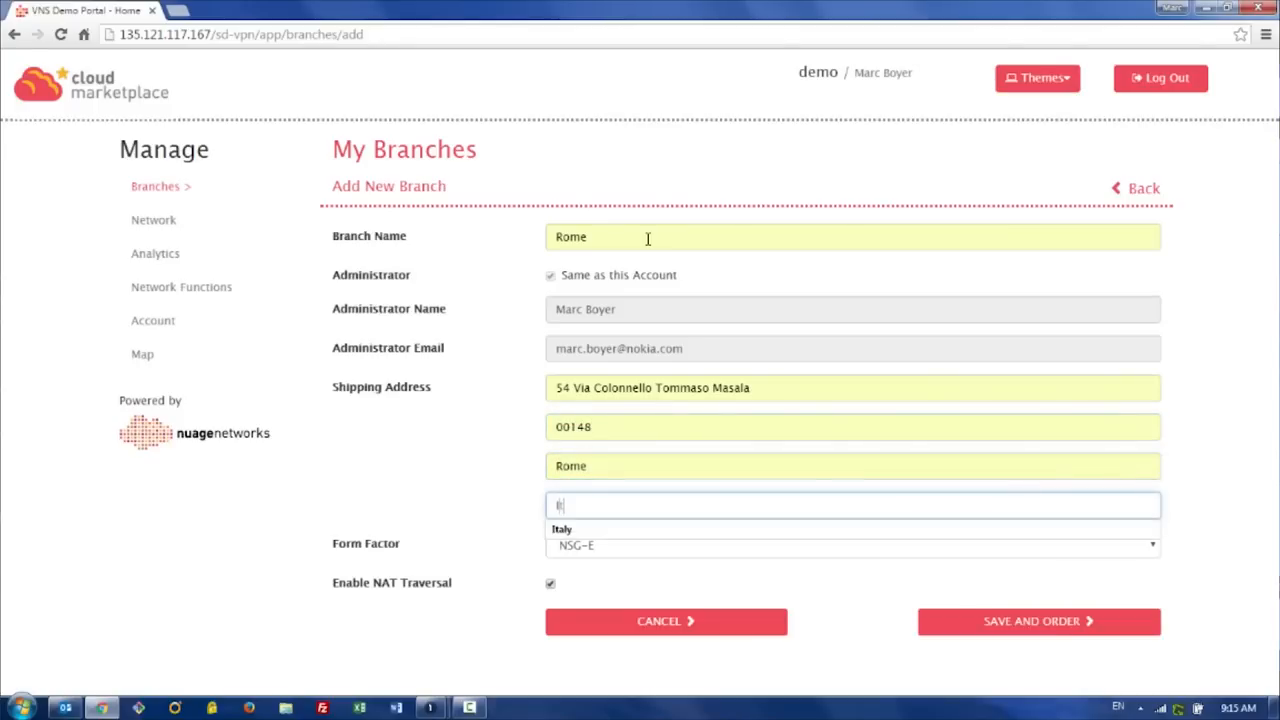
pyautogui.press('Tab')
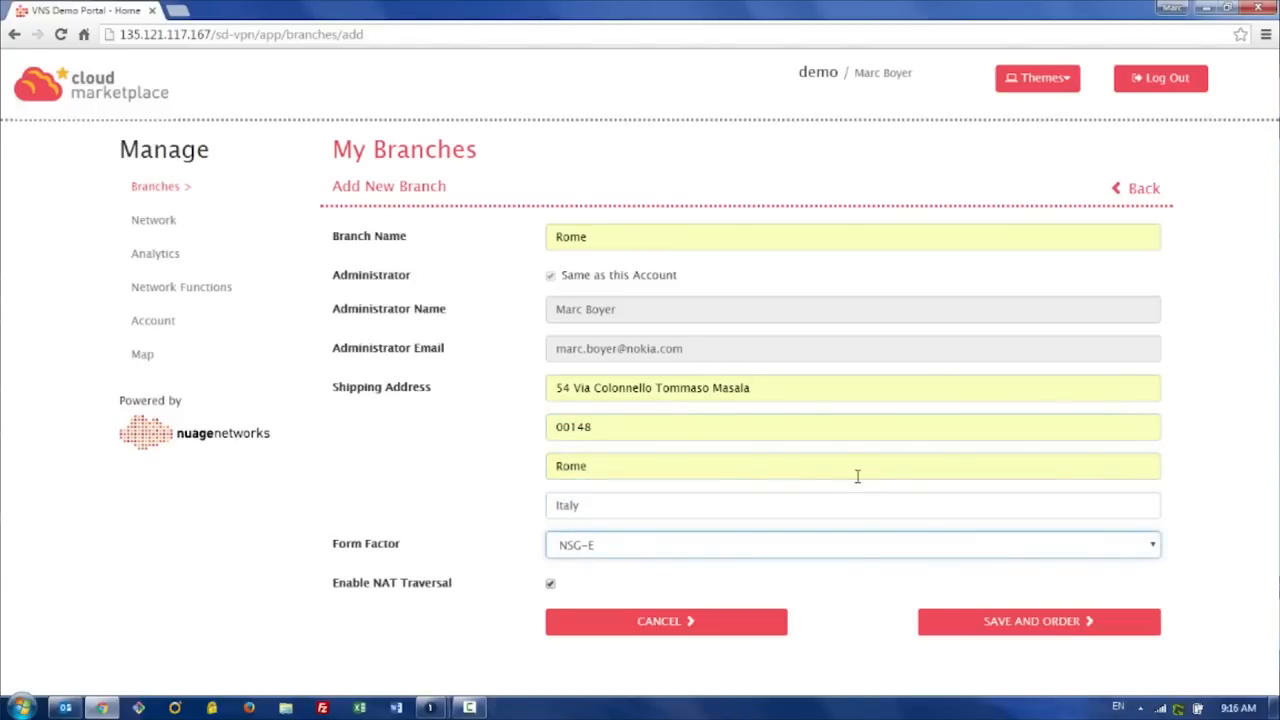
pyautogui.click(1003, 622)
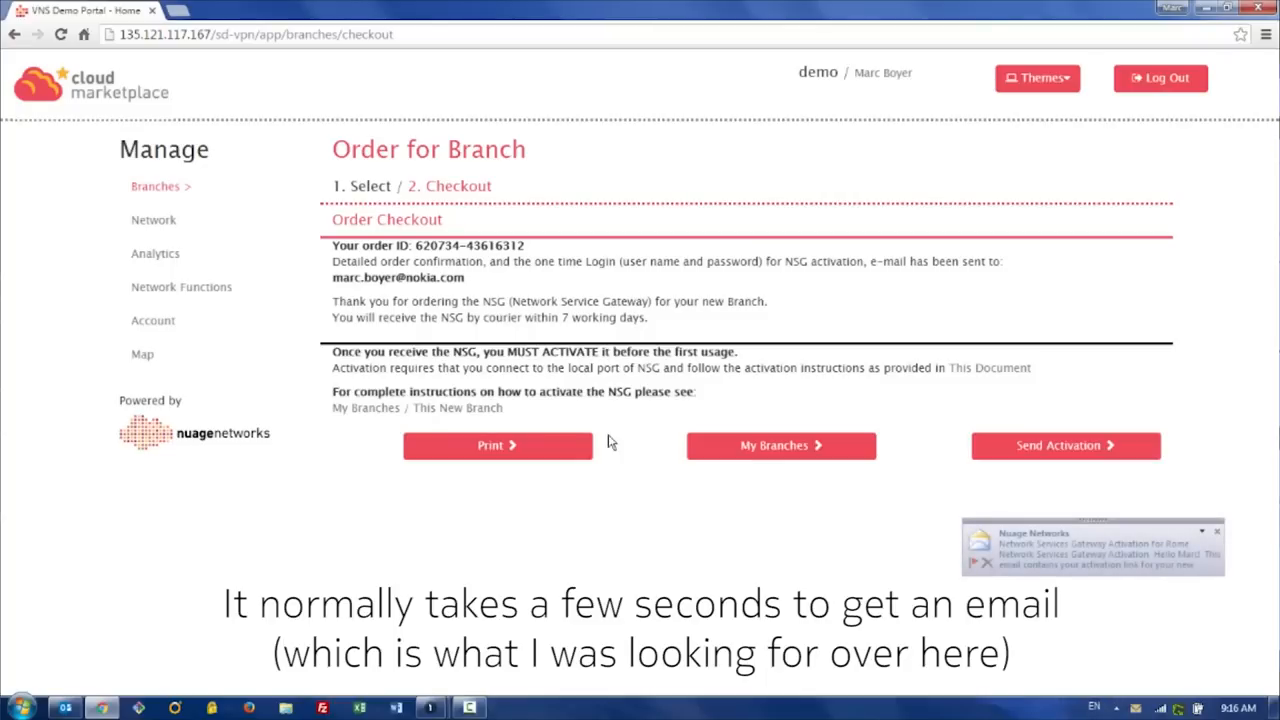
# Step: Open the gateway activation email for Rome and follow its device activation link
pyautogui.click(1028, 541)
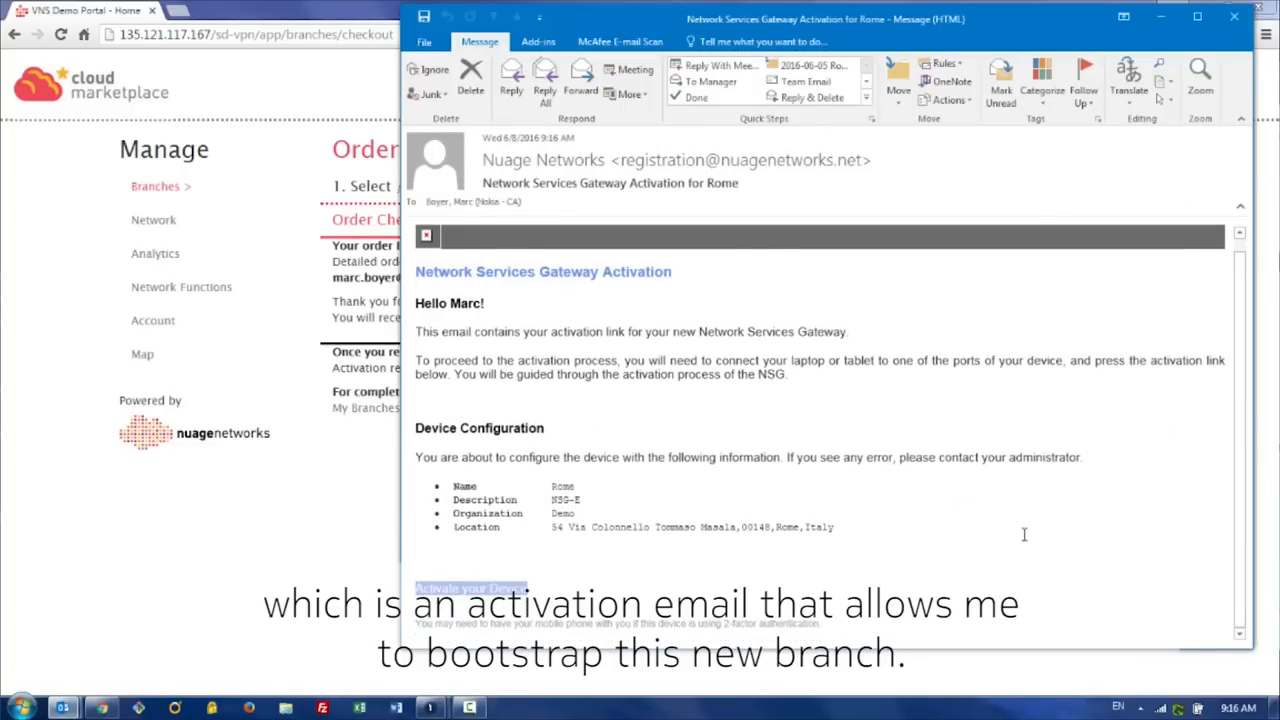
pyautogui.click(472, 595)
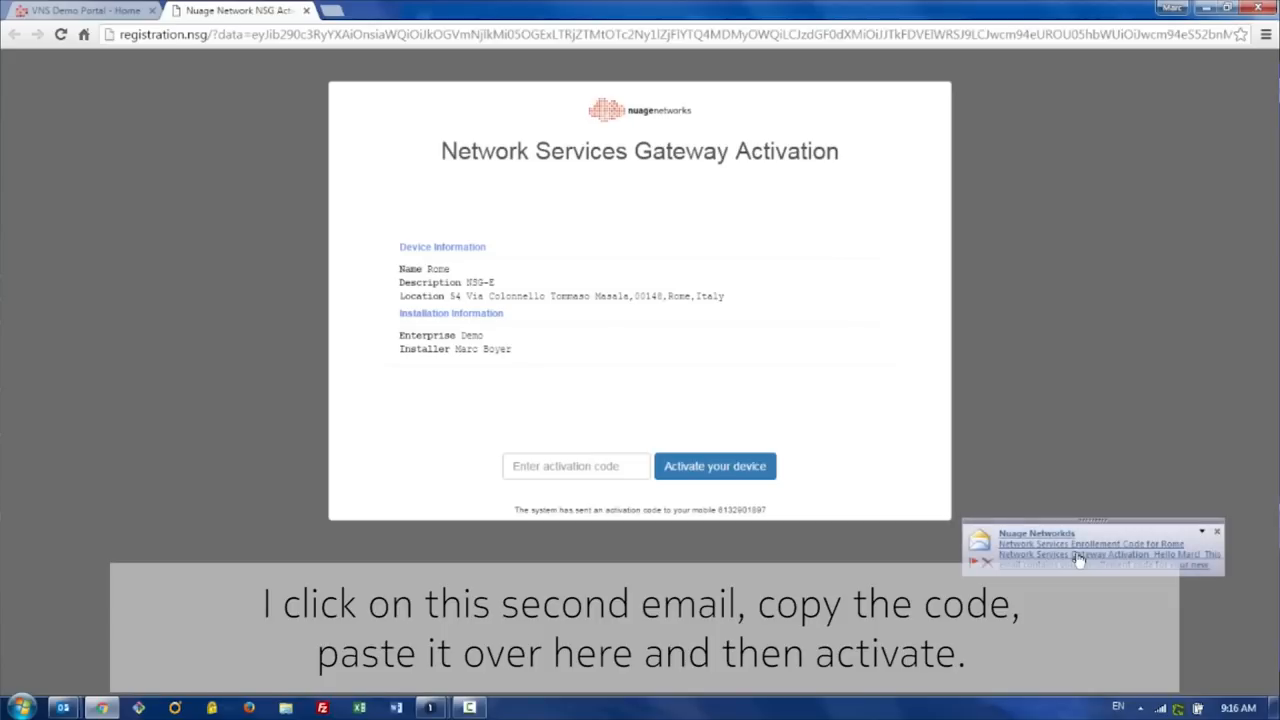
# Step: Copy the enrollment code from the second email, paste it into the activation code field and activate the device
pyautogui.click(1142, 566)
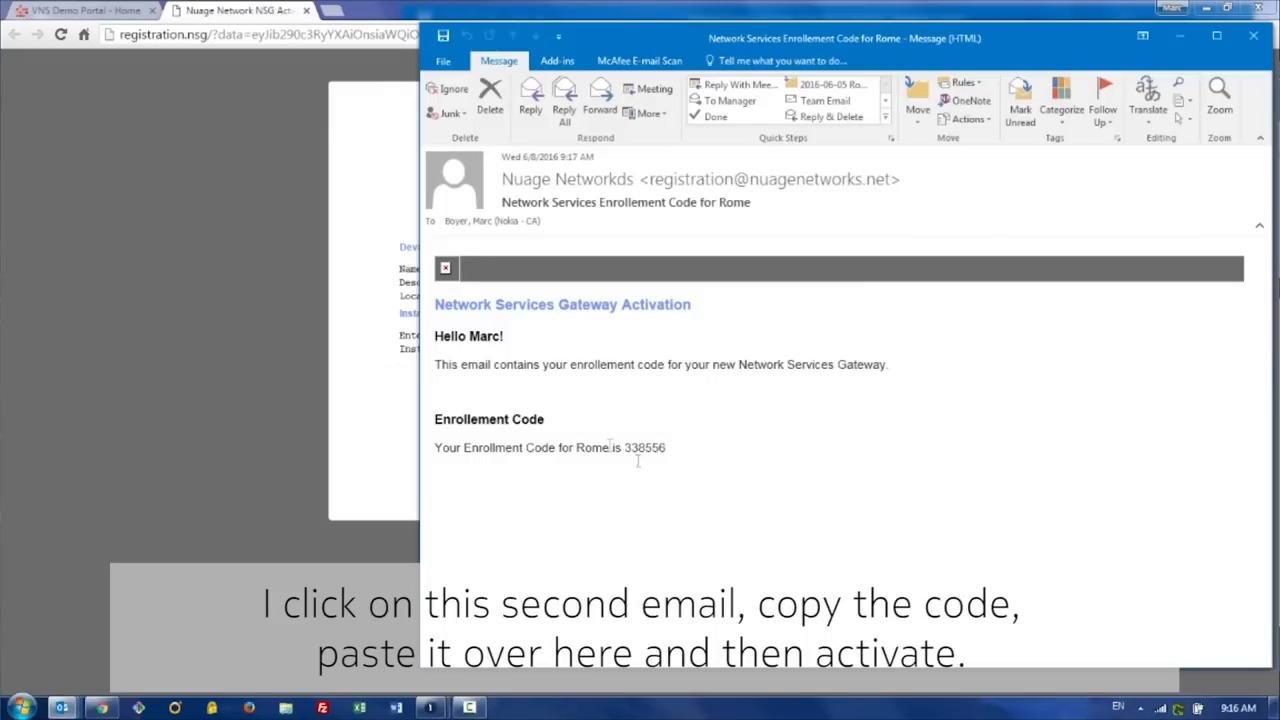
pyautogui.doubleClick(642, 447)
pyautogui.hotkey('ctrl', 'c')
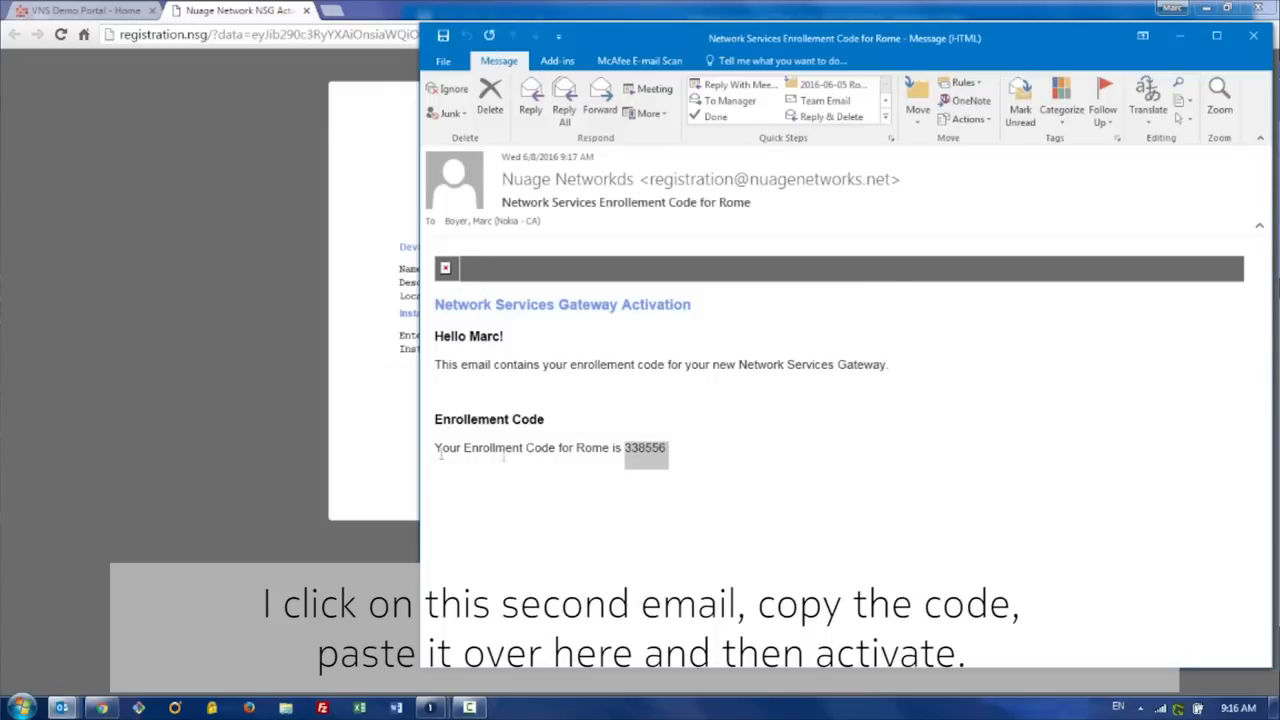
pyautogui.click(375, 458)
pyautogui.click(617, 468)
pyautogui.hotkey('ctrl', 'v')
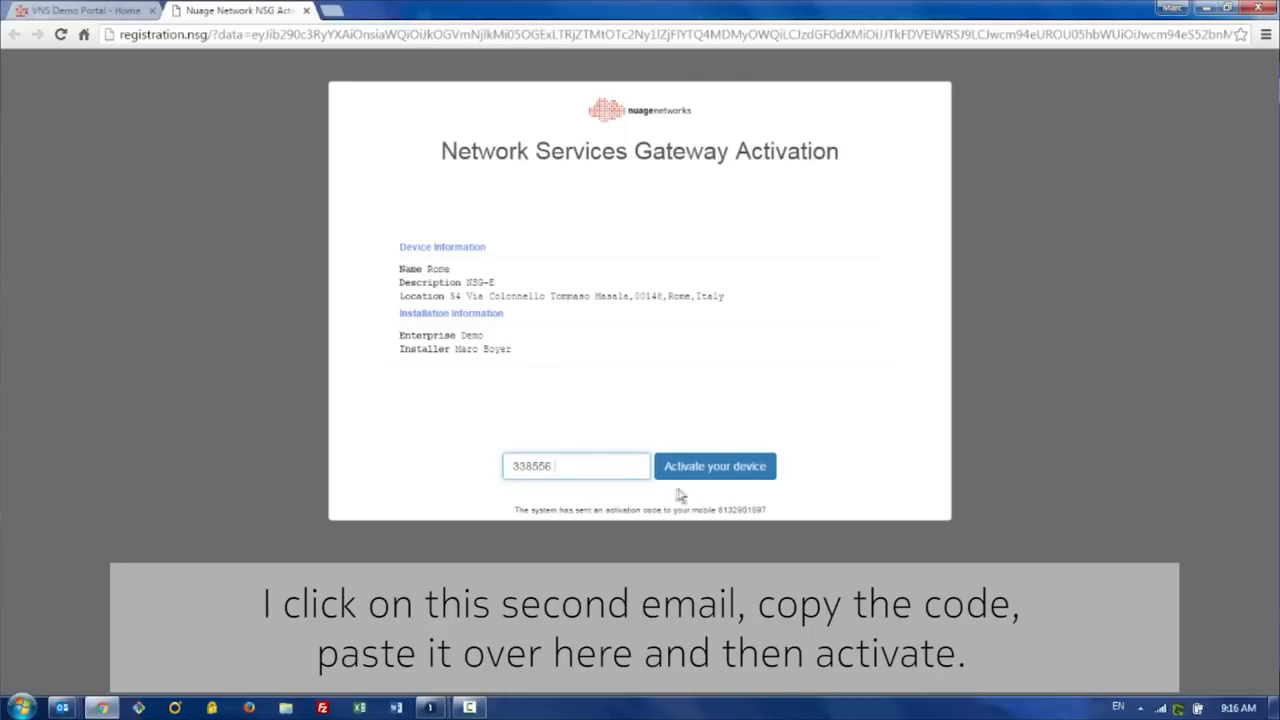
pyautogui.click(705, 479)
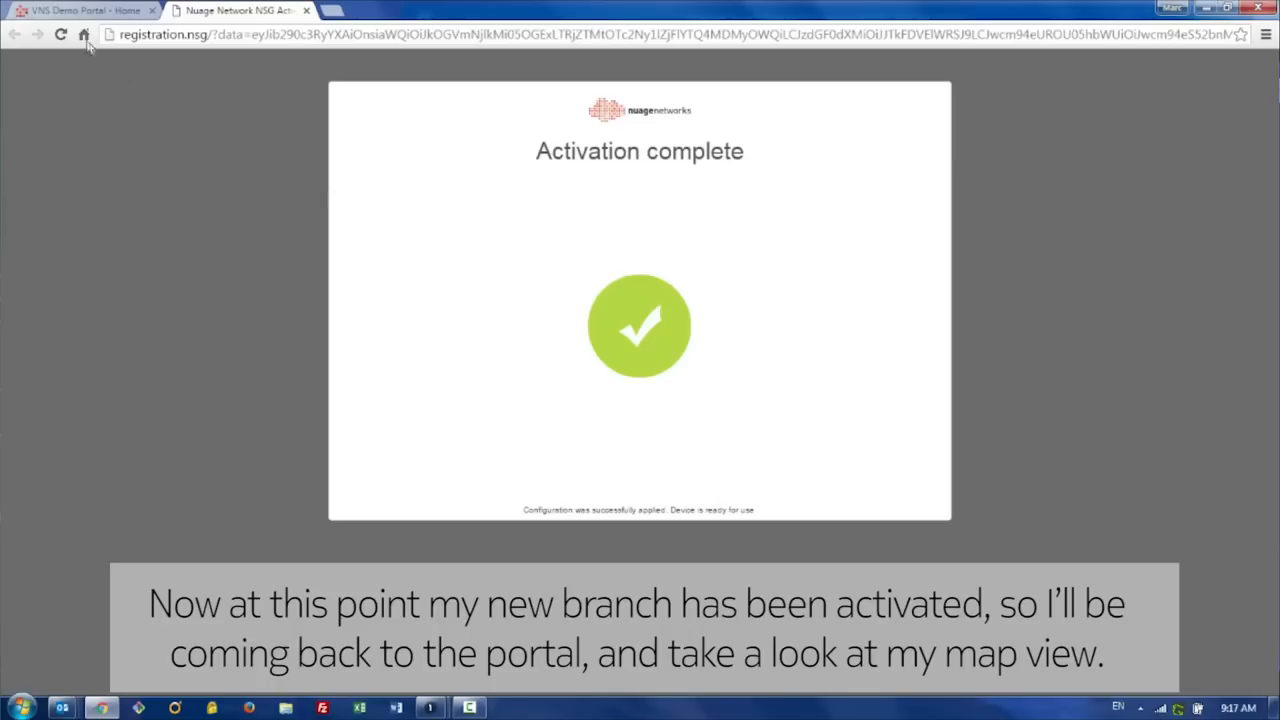
# Step: Return to the portal and open the Rome branch's details from the branch map
pyautogui.click(65, 12)
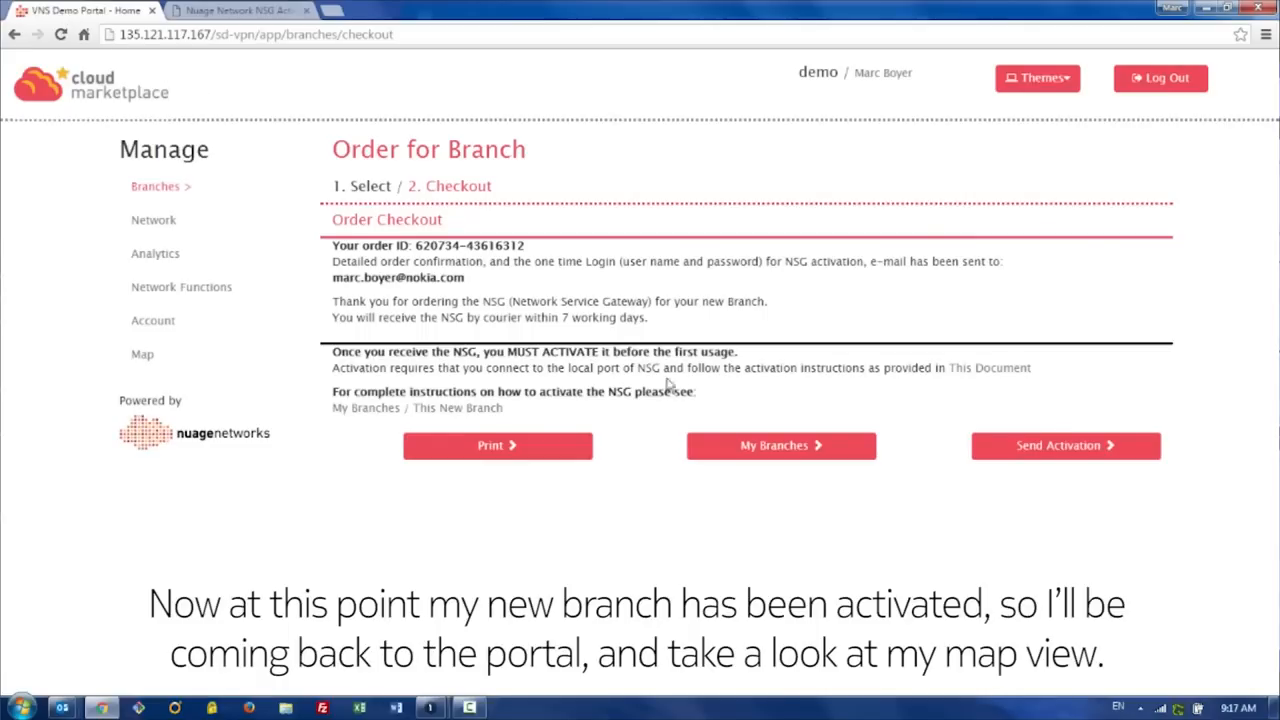
pyautogui.click(143, 356)
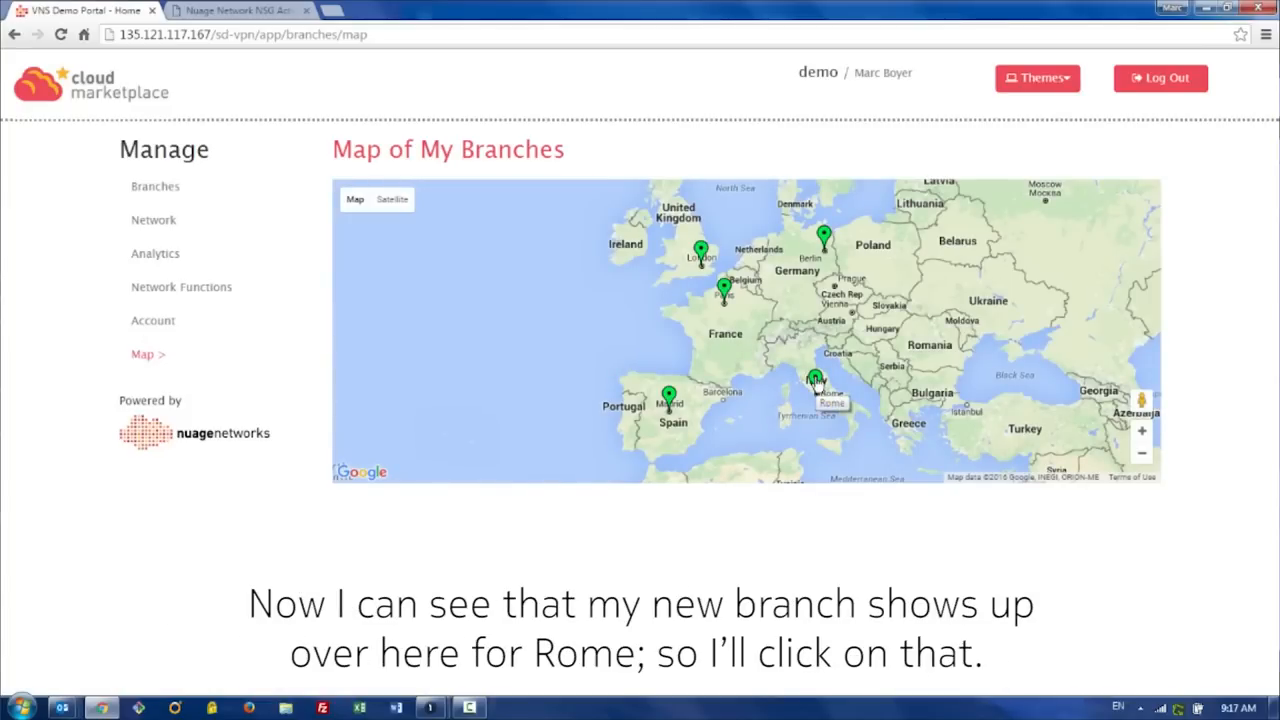
pyautogui.click(817, 388)
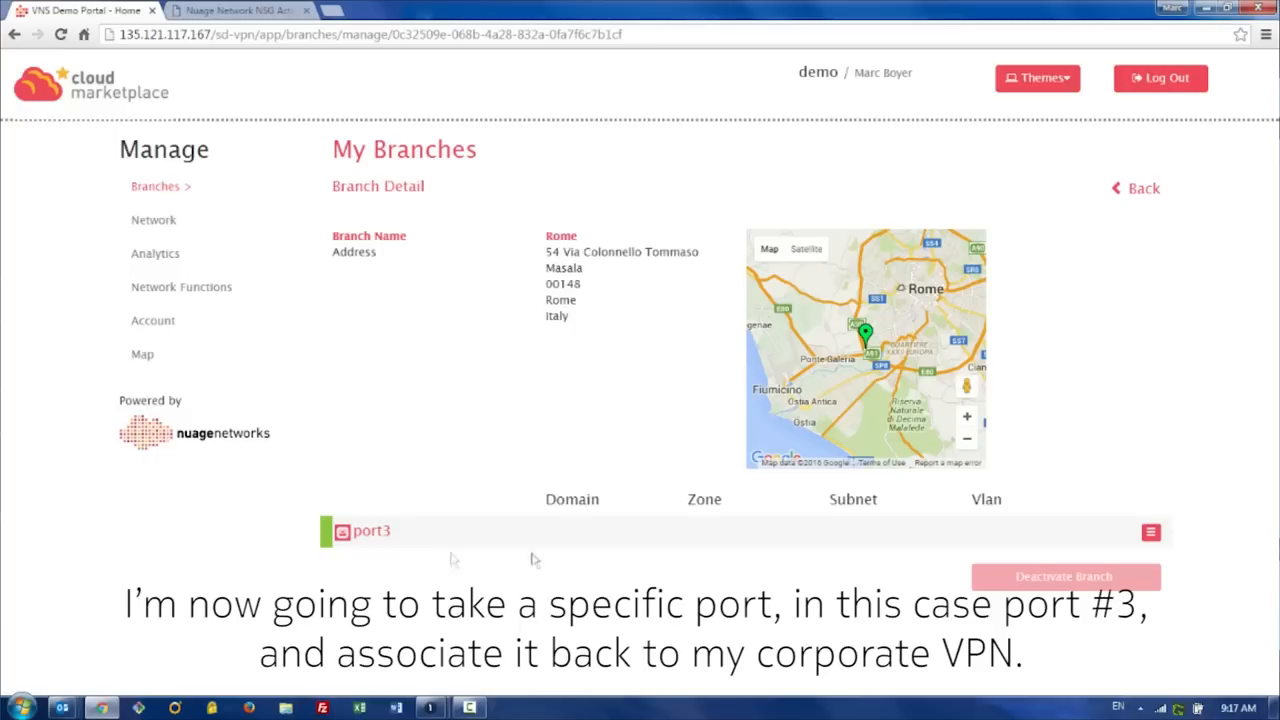
# Step: Associate port3's VLAN 500 on the Rome branch with Corporate Subnet 5
pyautogui.click(1151, 533)
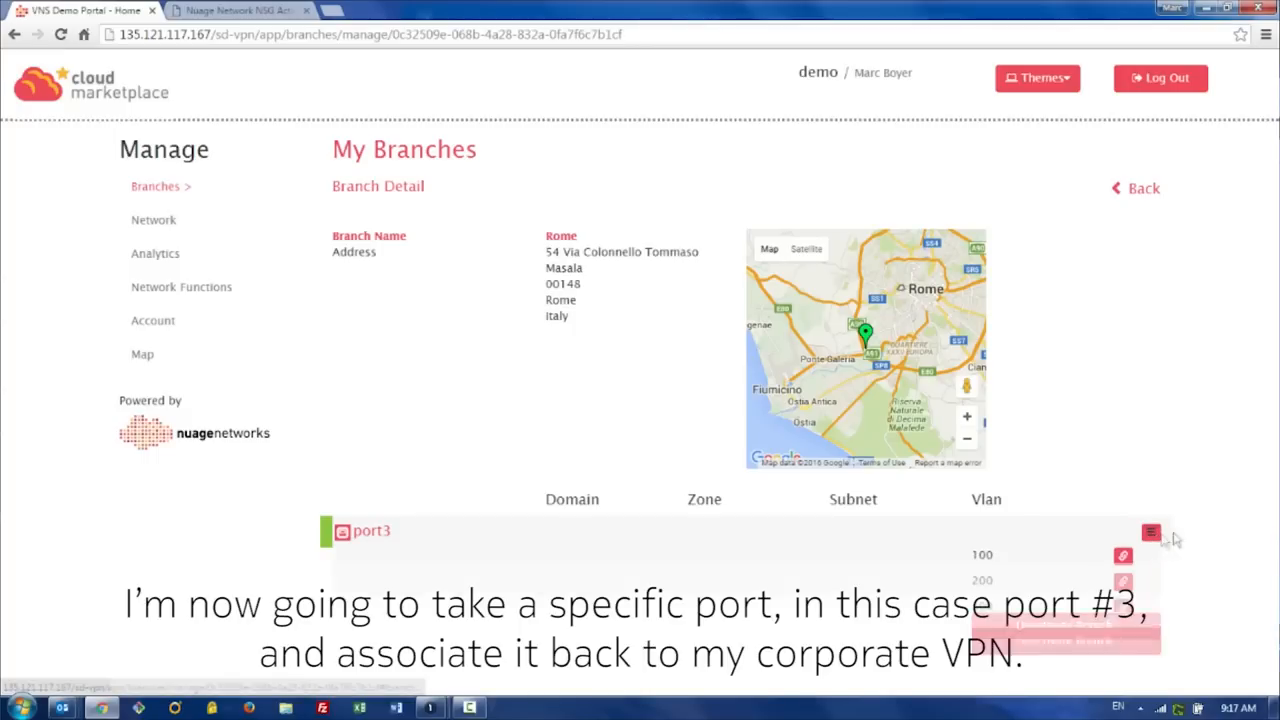
pyautogui.scroll(-1, 1190, 540)
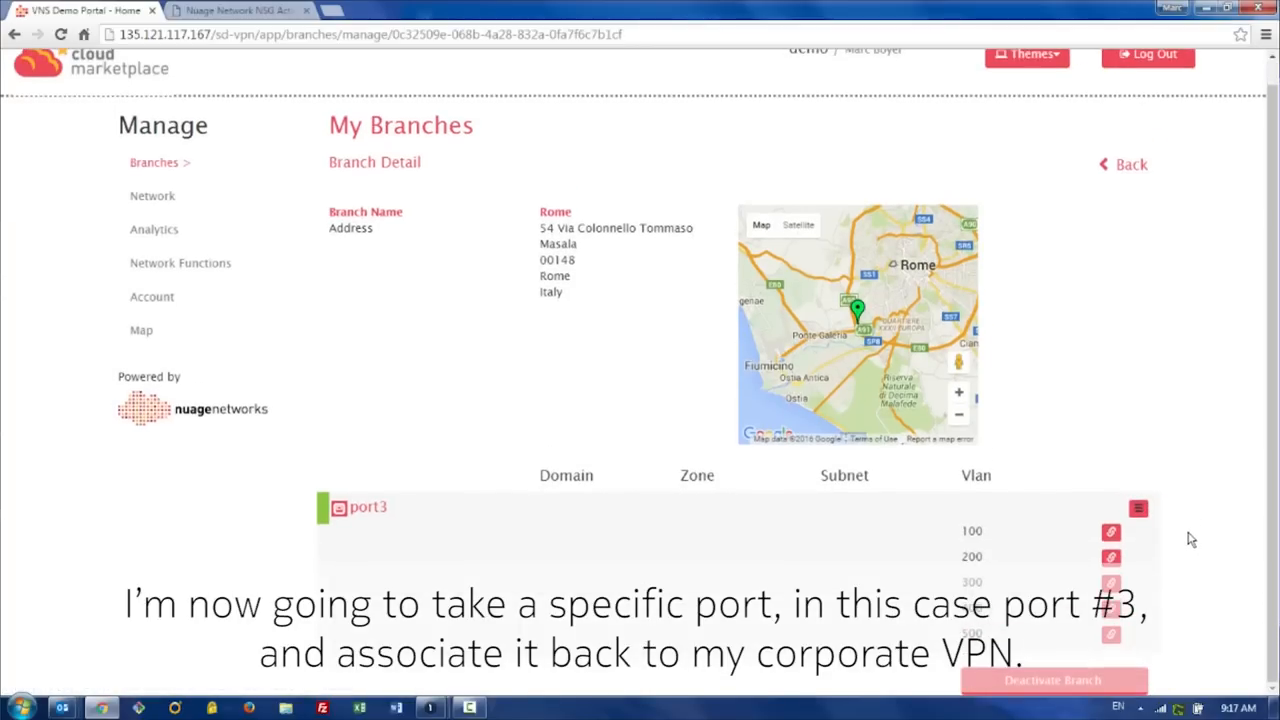
pyautogui.click(1111, 634)
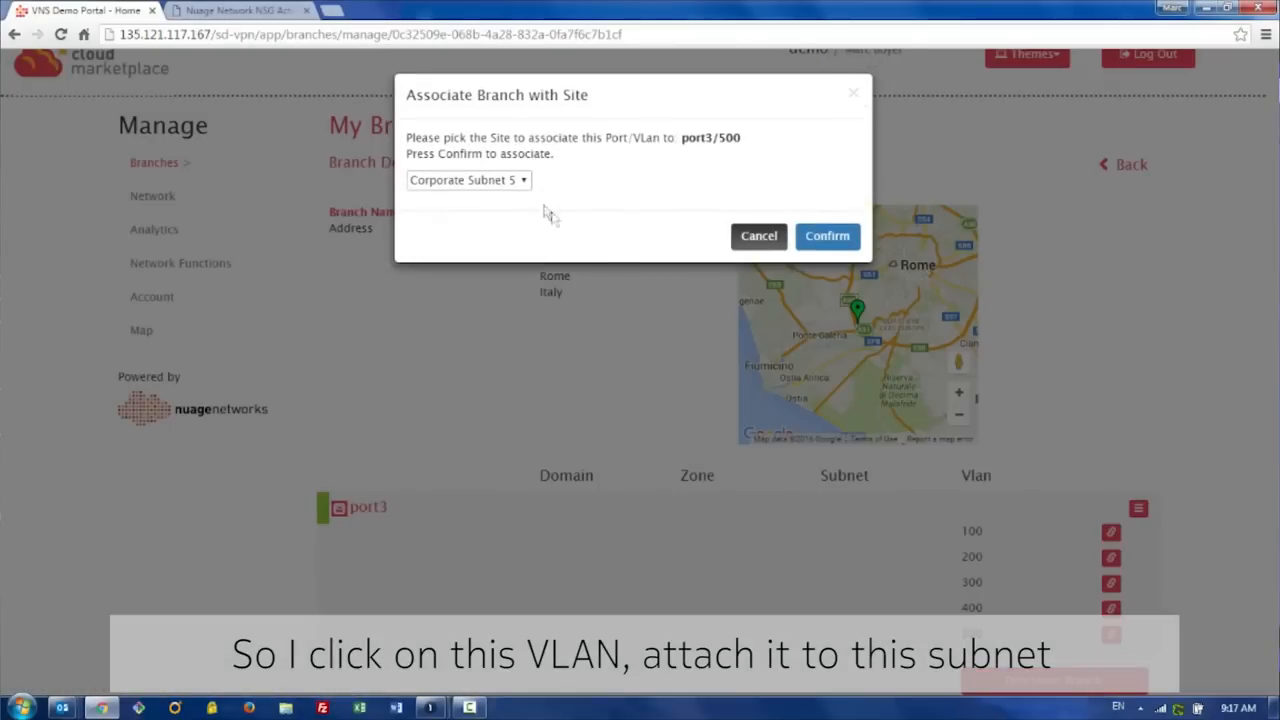
pyautogui.click(840, 245)
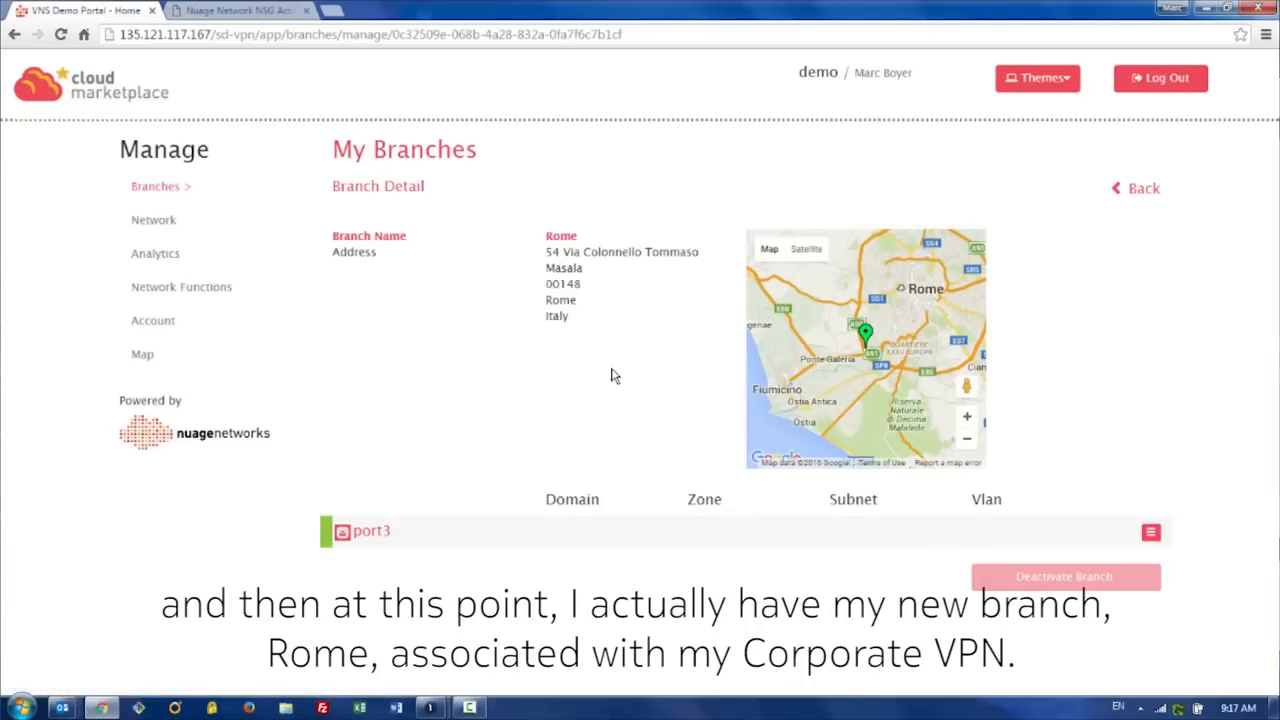
# Step: Set the Security encryption mode of the Corporate Site 5 zone to ENABLED and confirm the update
pyautogui.click(161, 226)
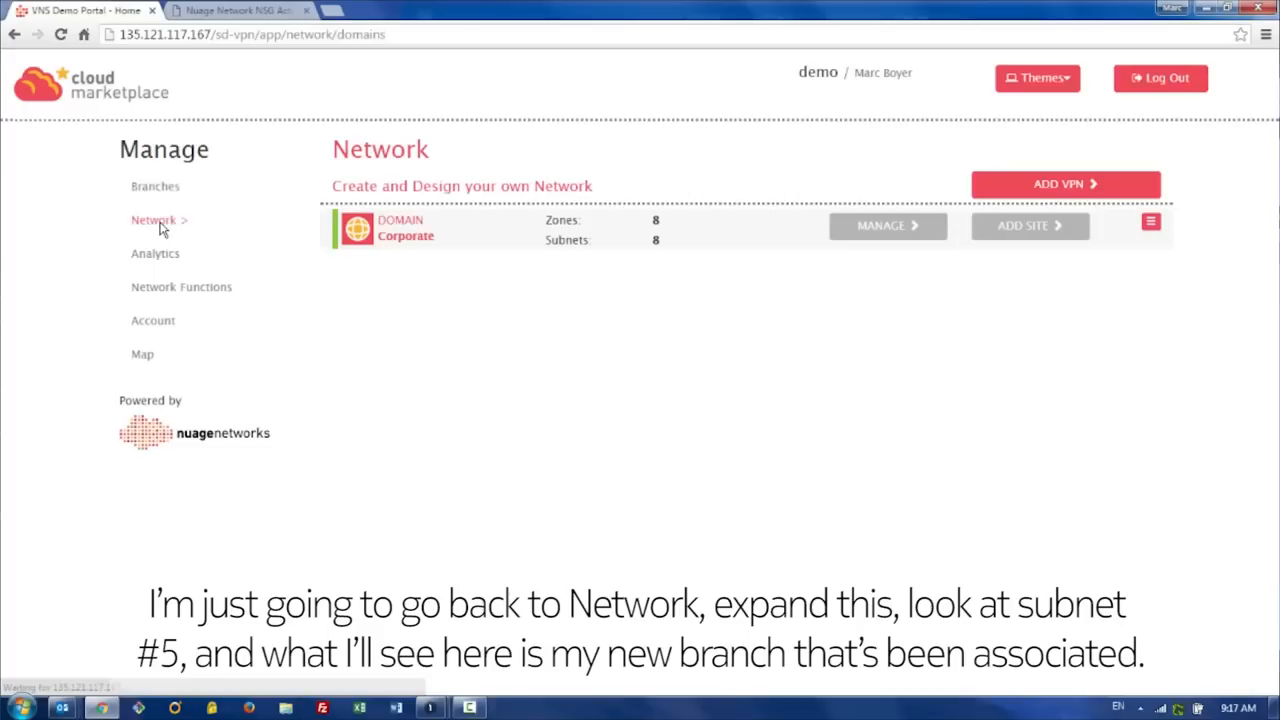
pyautogui.click(1151, 223)
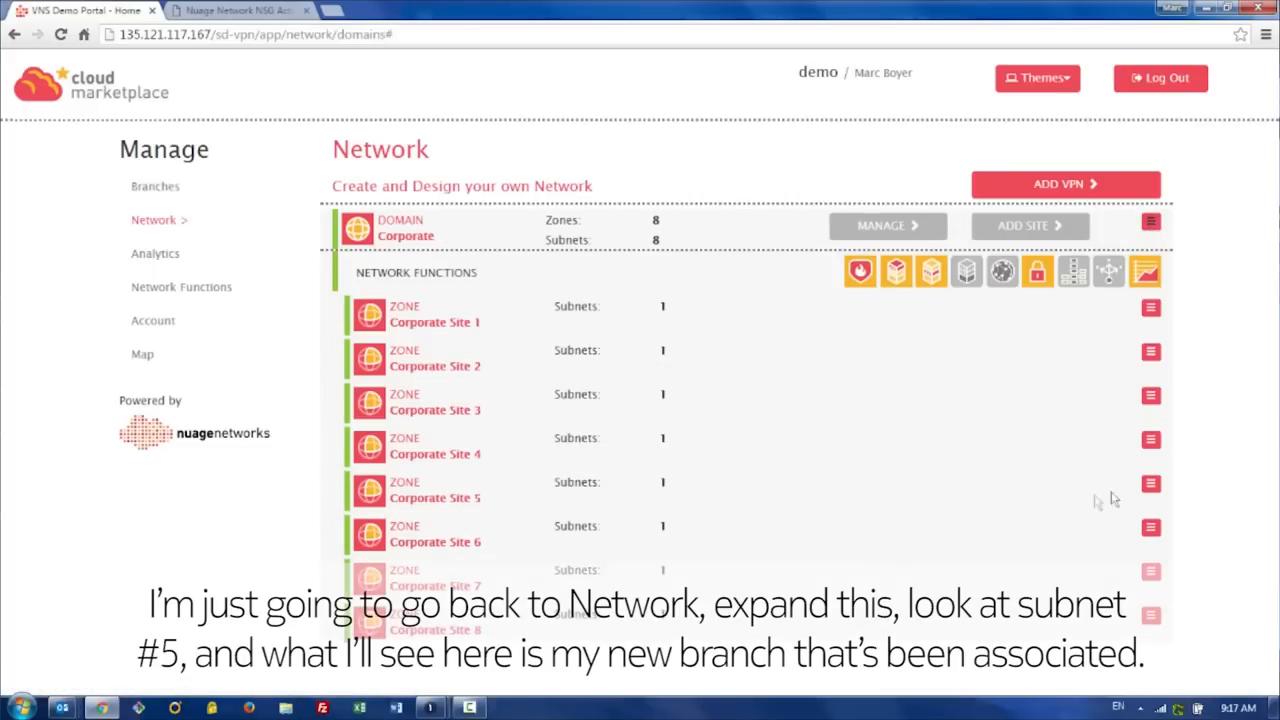
pyautogui.click(1150, 486)
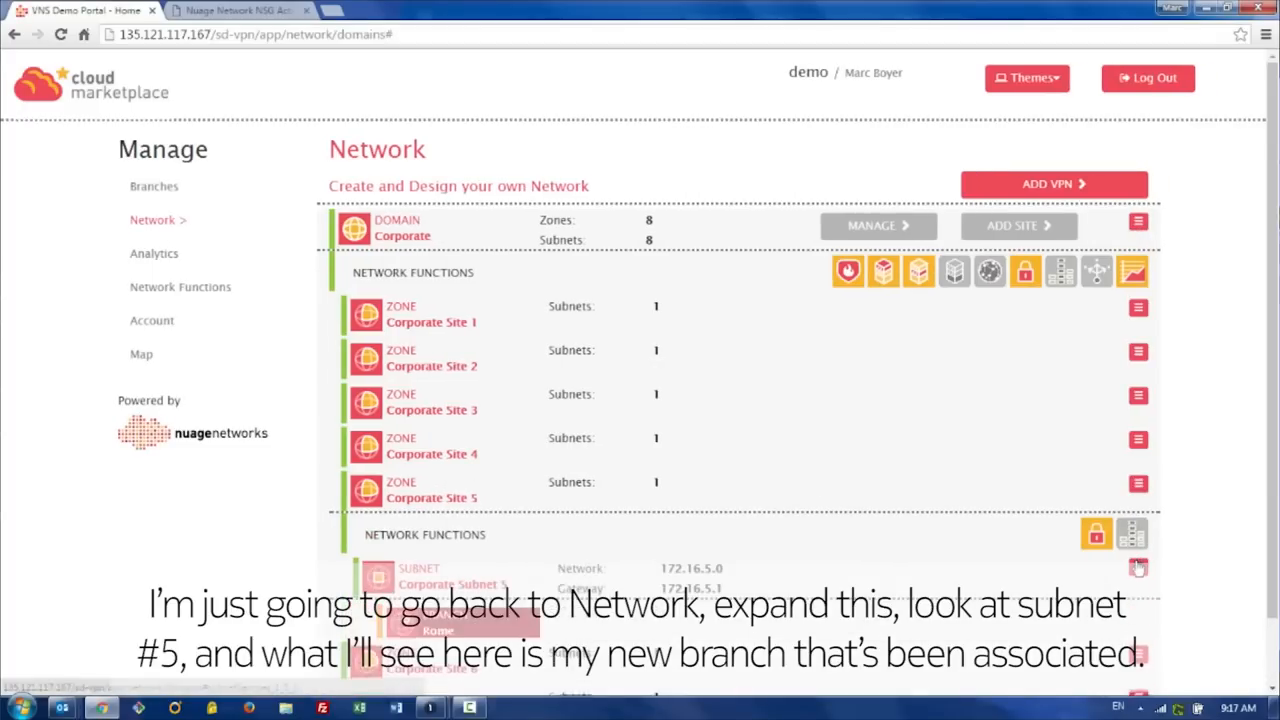
pyautogui.scroll(-1, 1095, 562)
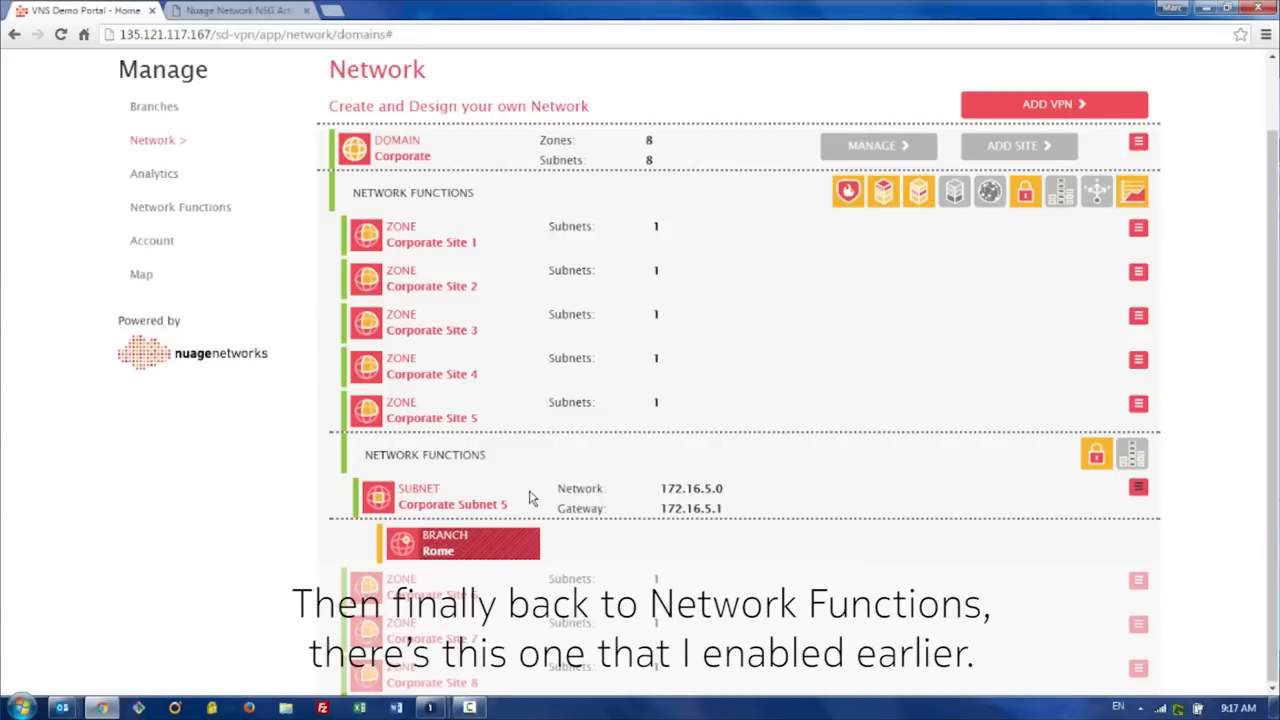
pyautogui.click(1096, 458)
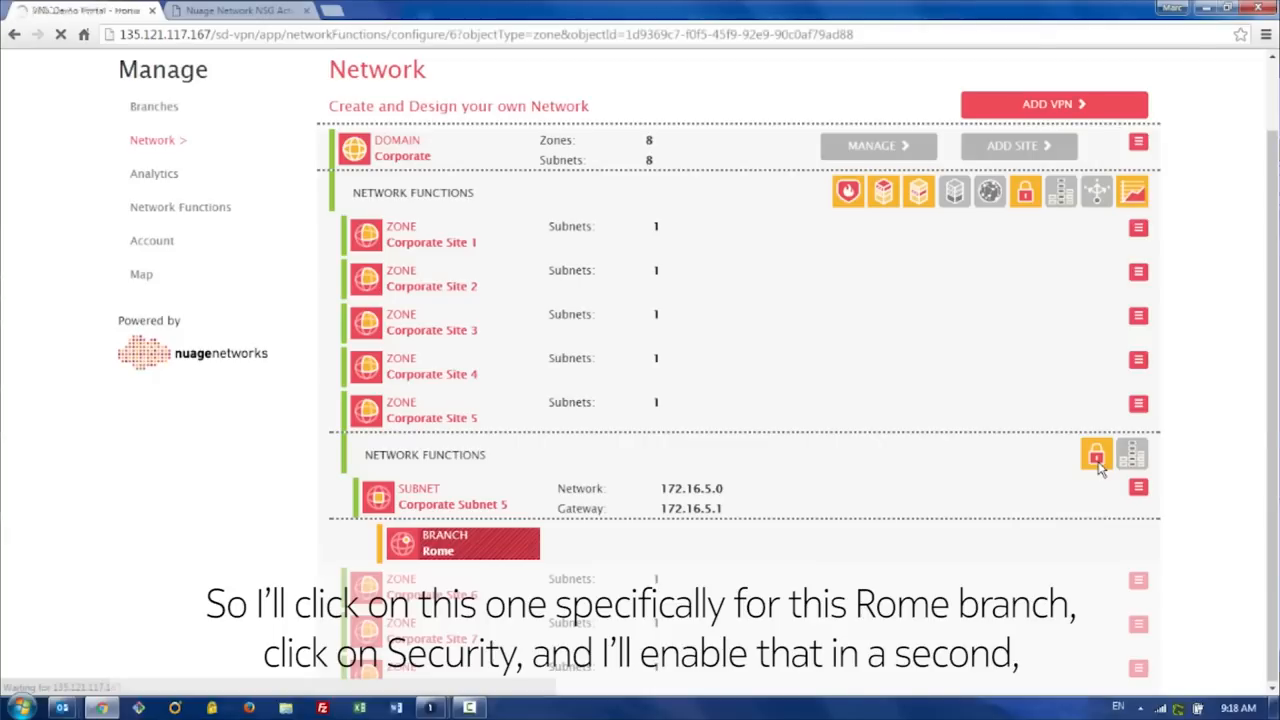
pyautogui.click(638, 238)
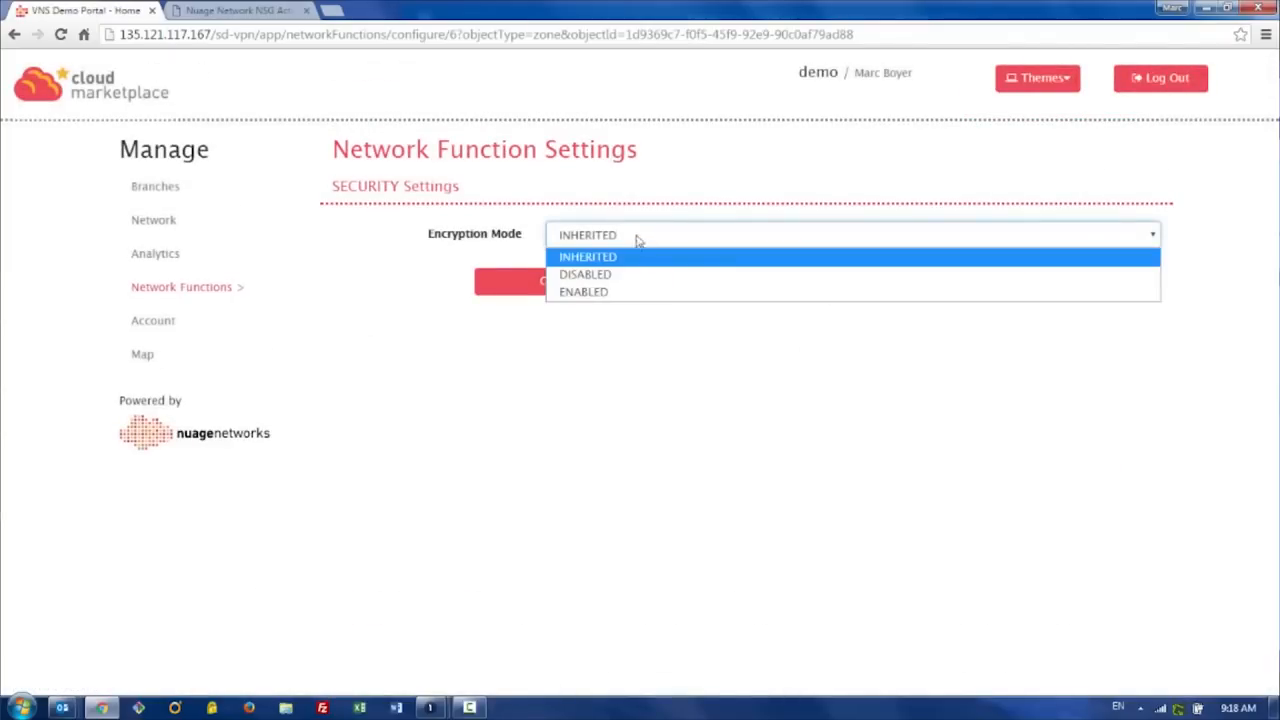
pyautogui.click(636, 289)
pyautogui.click(921, 288)
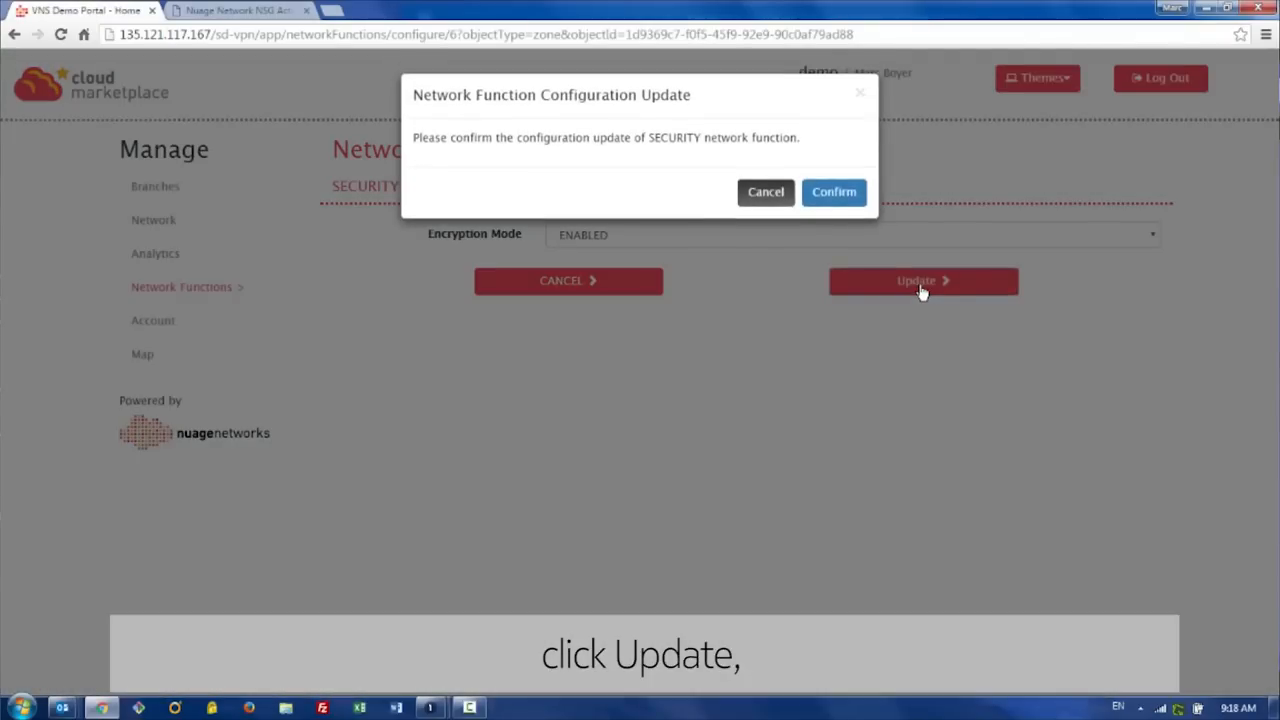
pyautogui.click(834, 192)
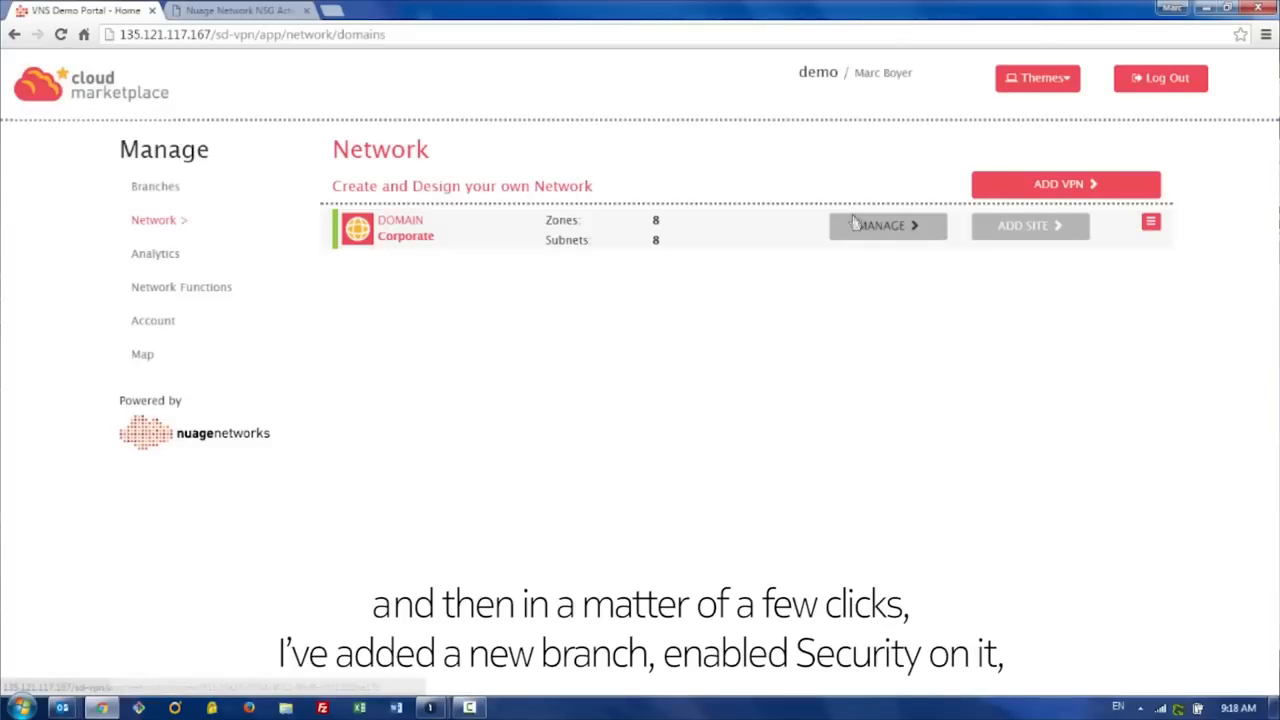
# Step: Expand the Corporate domain down to Corporate Subnet 5 to check its branches
pyautogui.click(1151, 222)
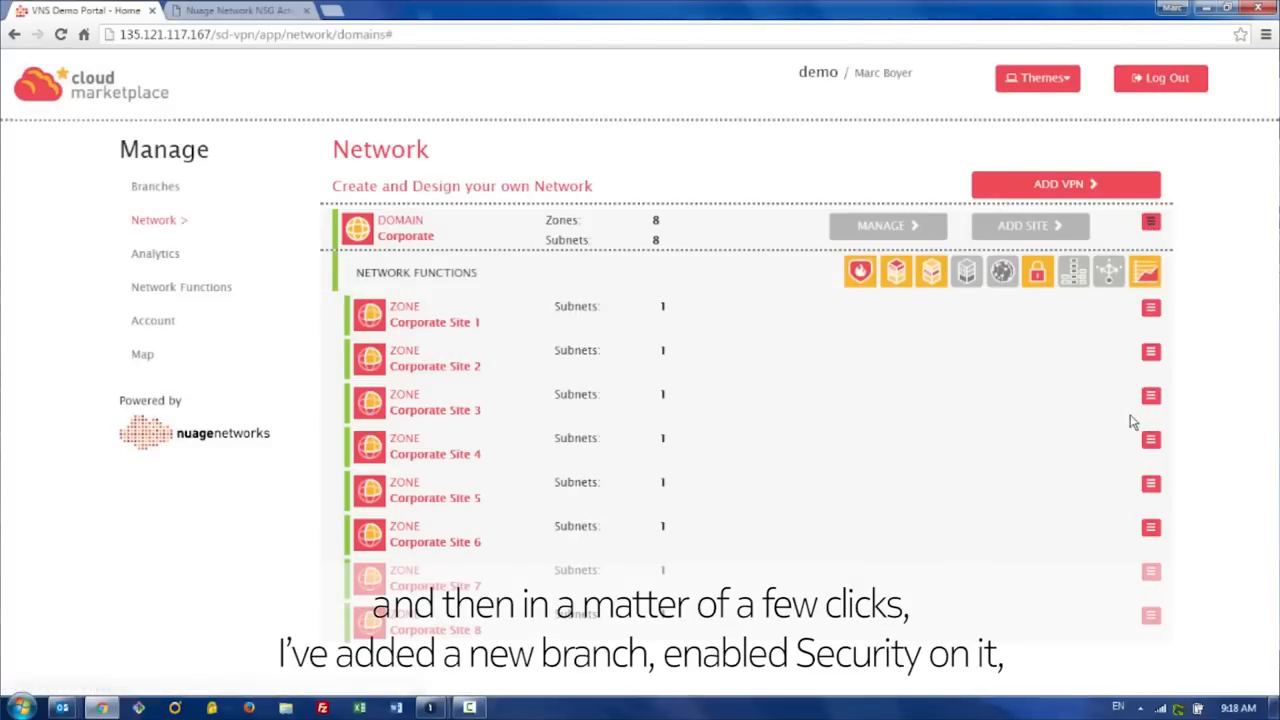
pyautogui.click(1151, 484)
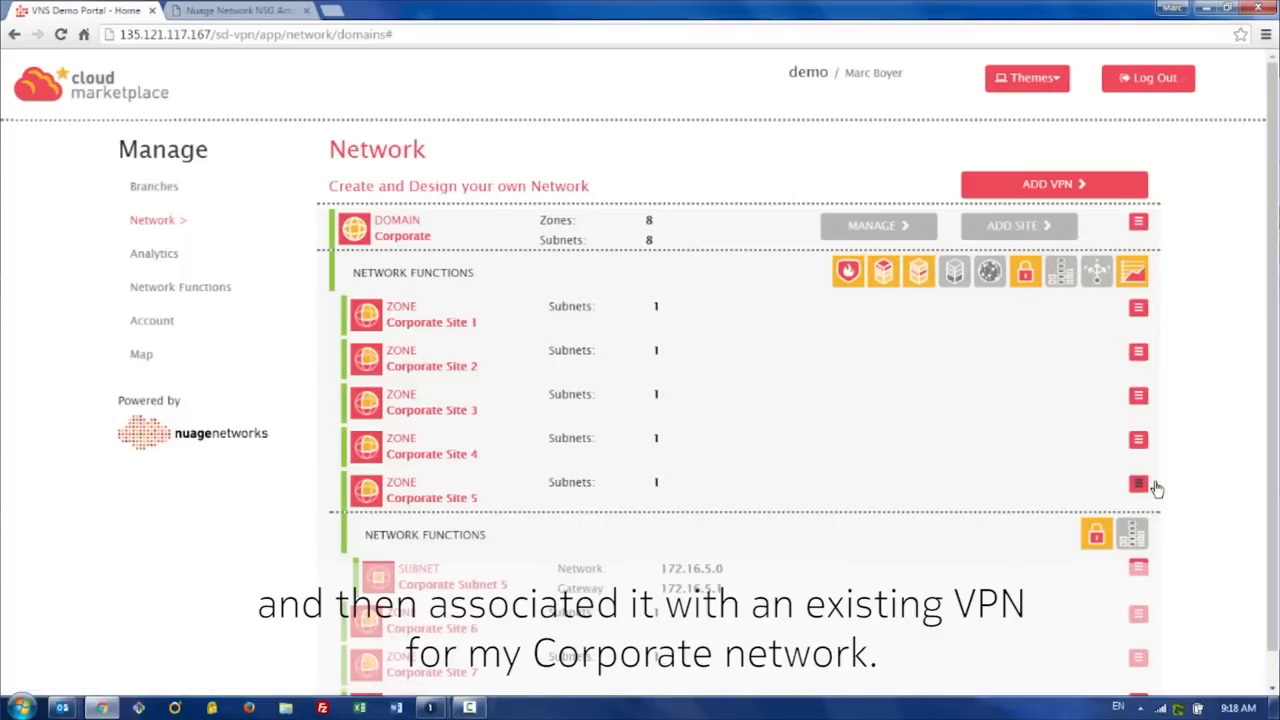
pyautogui.click(1144, 577)
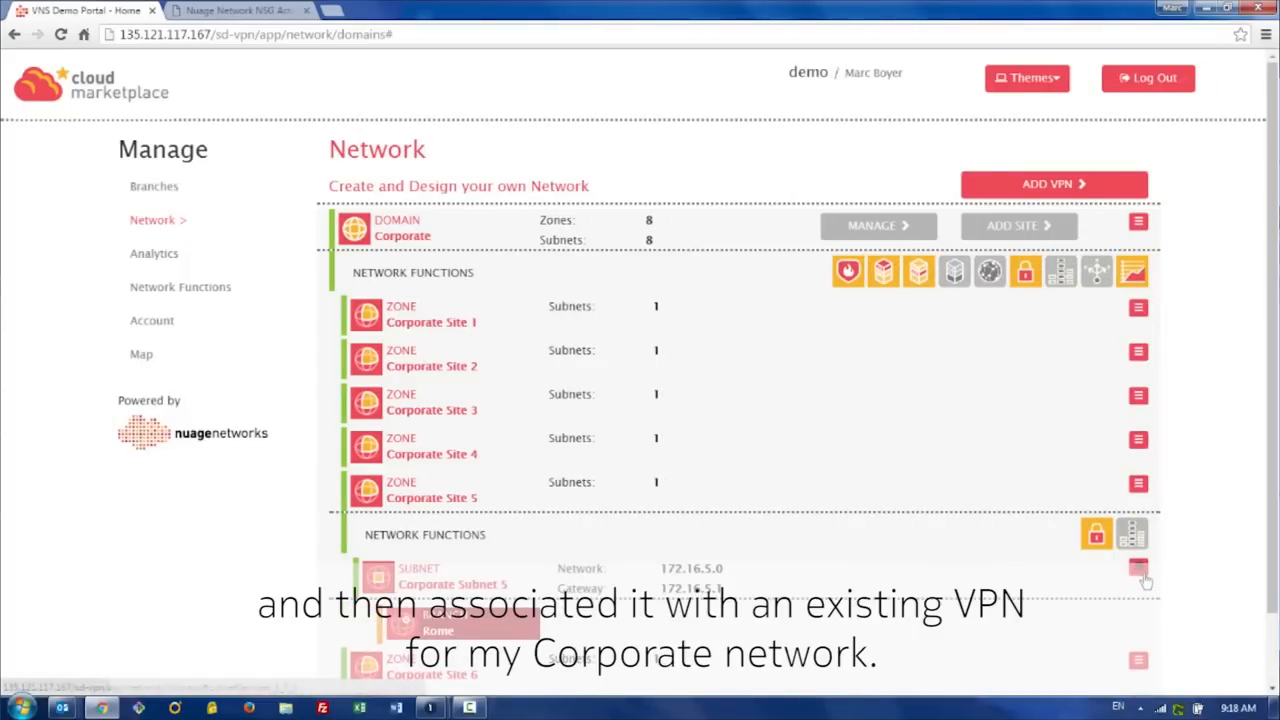